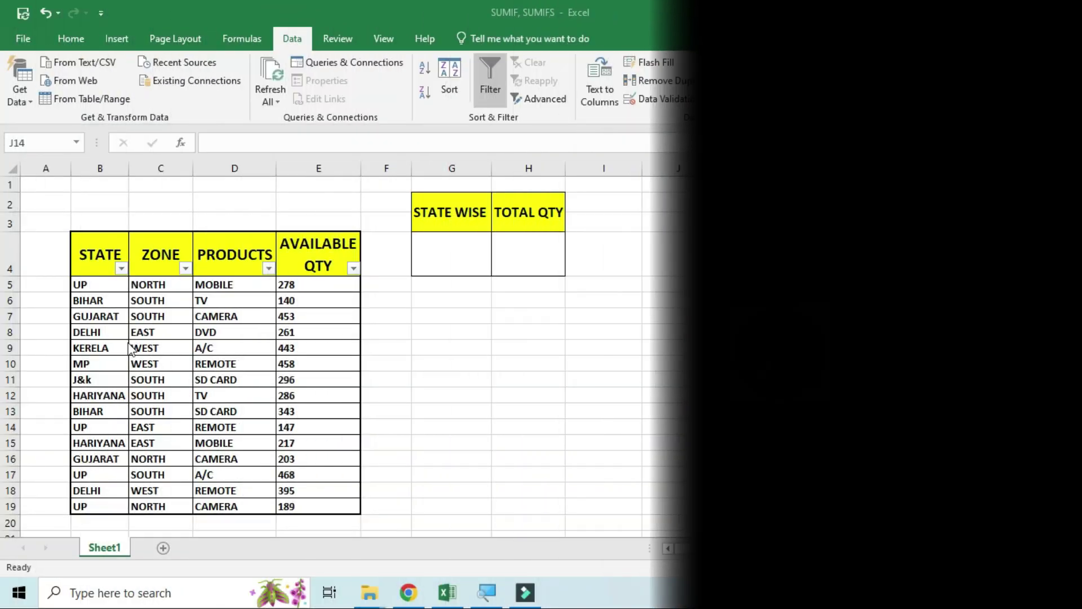
Examine the source table B4:E19, covering its State, Zone, Products and Available Qty columns.
left_click_drag(93, 248, 326, 507)
left_click_drag(97, 253, 93, 504)
left_click_drag(155, 253, 155, 505)
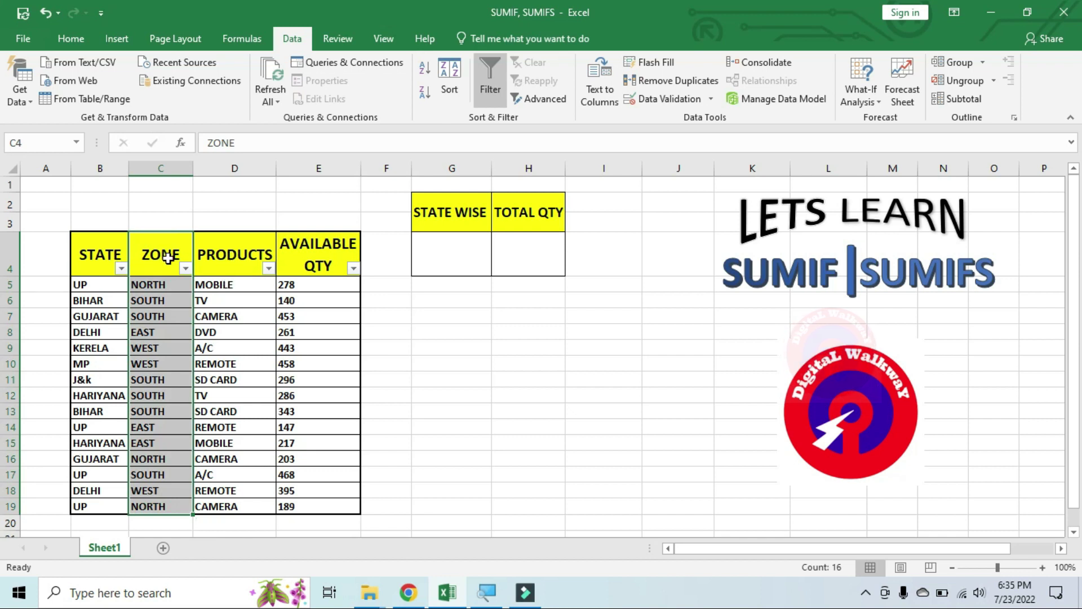
left_click(166, 286)
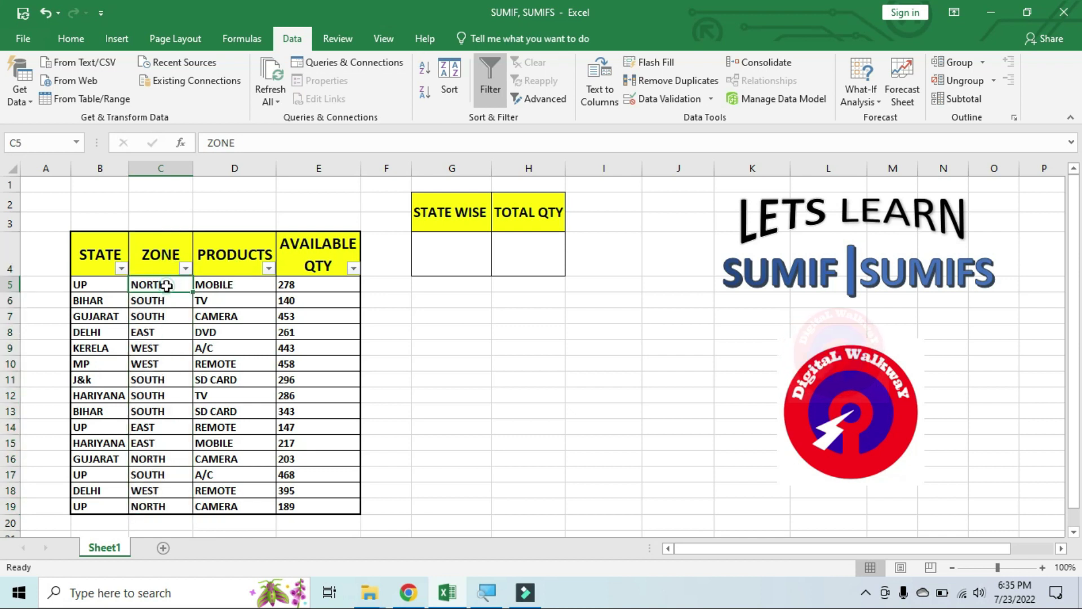
left_click(164, 302)
left_click(160, 335)
left_click(159, 348)
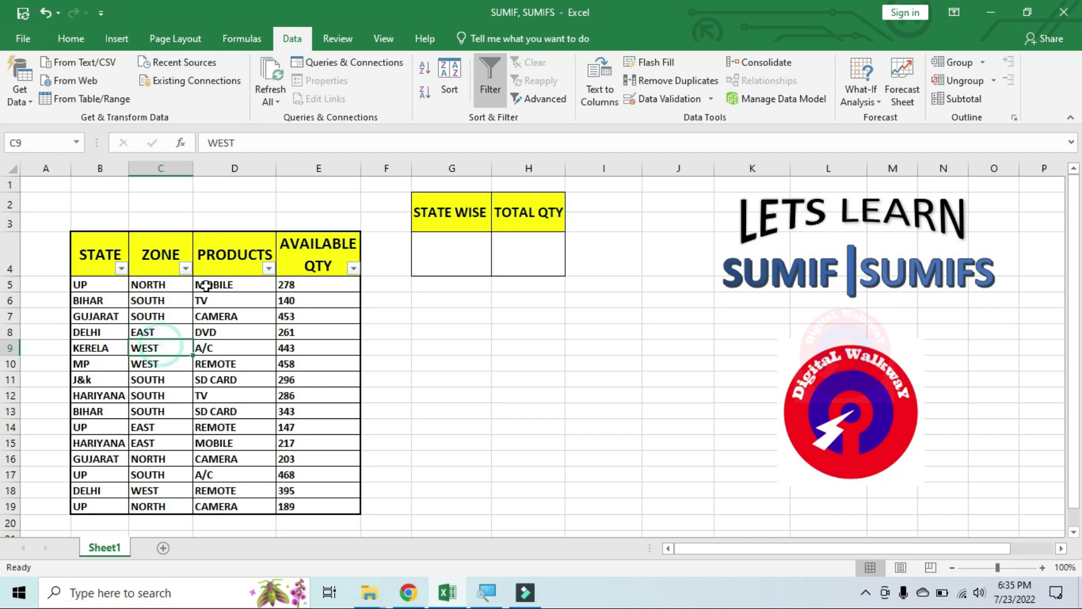
left_click(232, 258)
left_click_drag(234, 284, 244, 496)
left_click(317, 260)
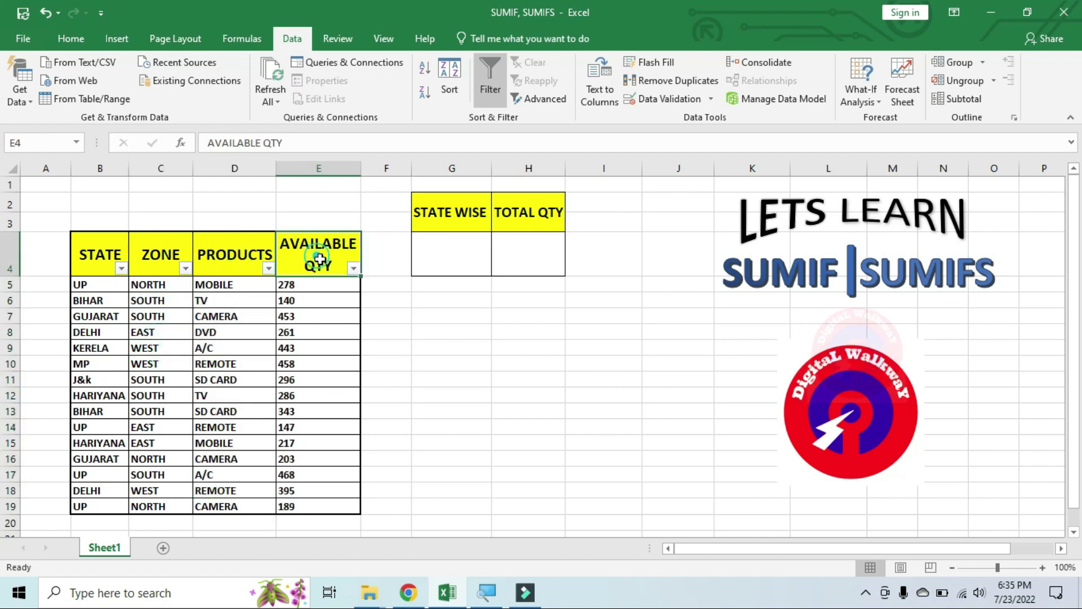
left_click_drag(319, 285, 327, 504)
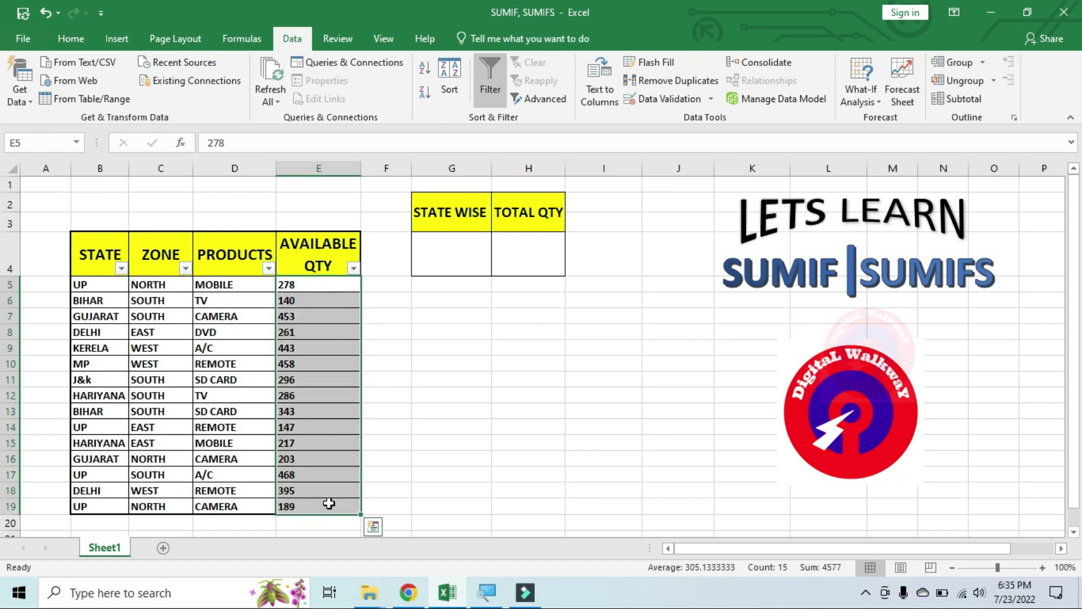
left_click(537, 374)
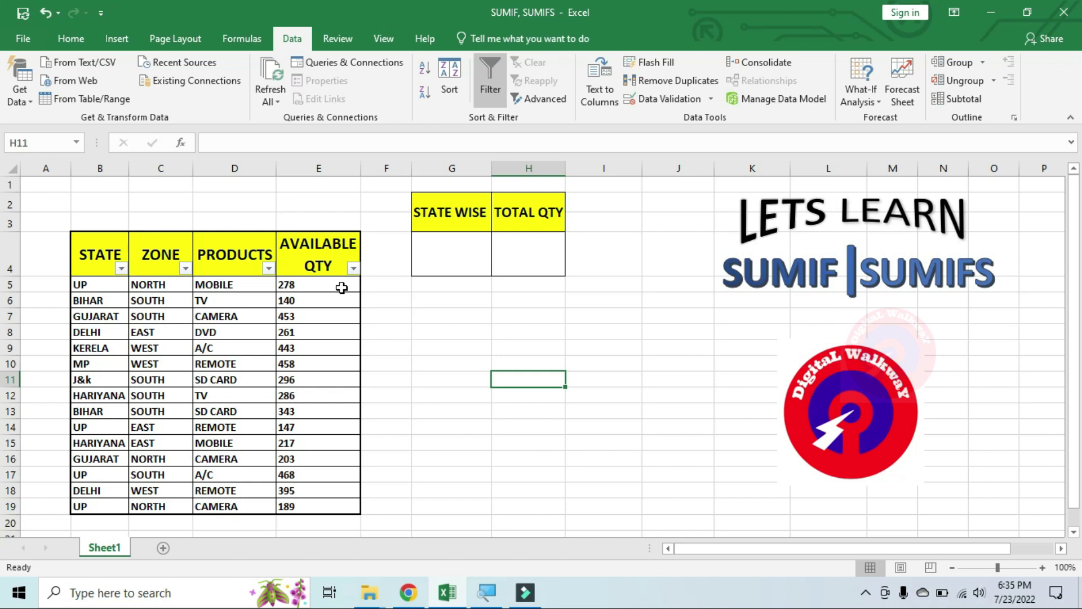
Compare the State column B4:B19 with the State Wise input cell G4 and the Total Qty cell H4.
left_click(88, 263)
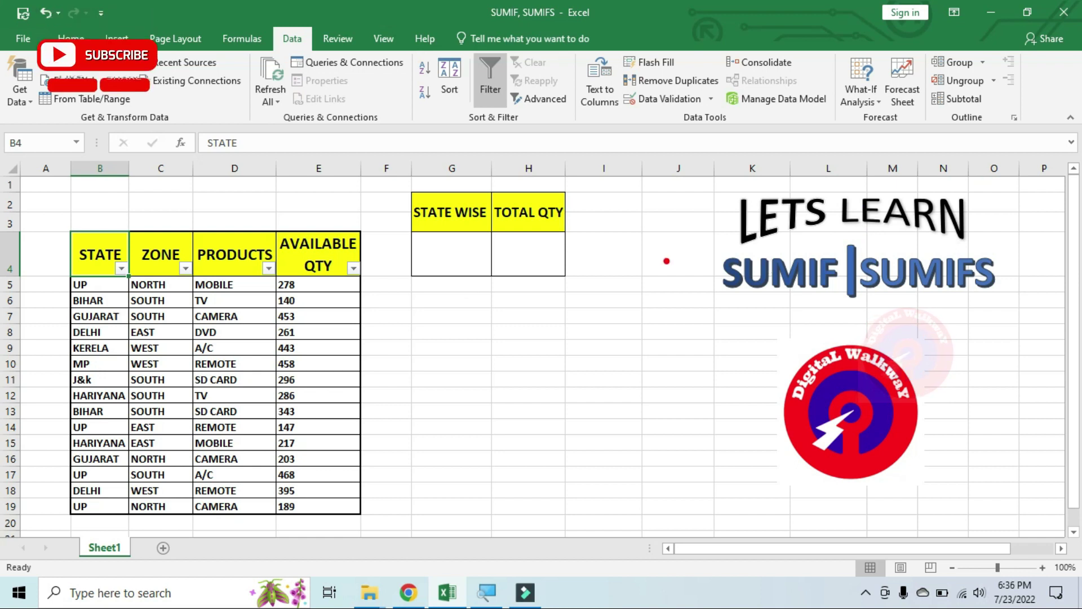
mouse_move(691, 246)
left_mouse_down()
mouse_move(737, 302)
mouse_move(852, 309)
left_mouse_up()
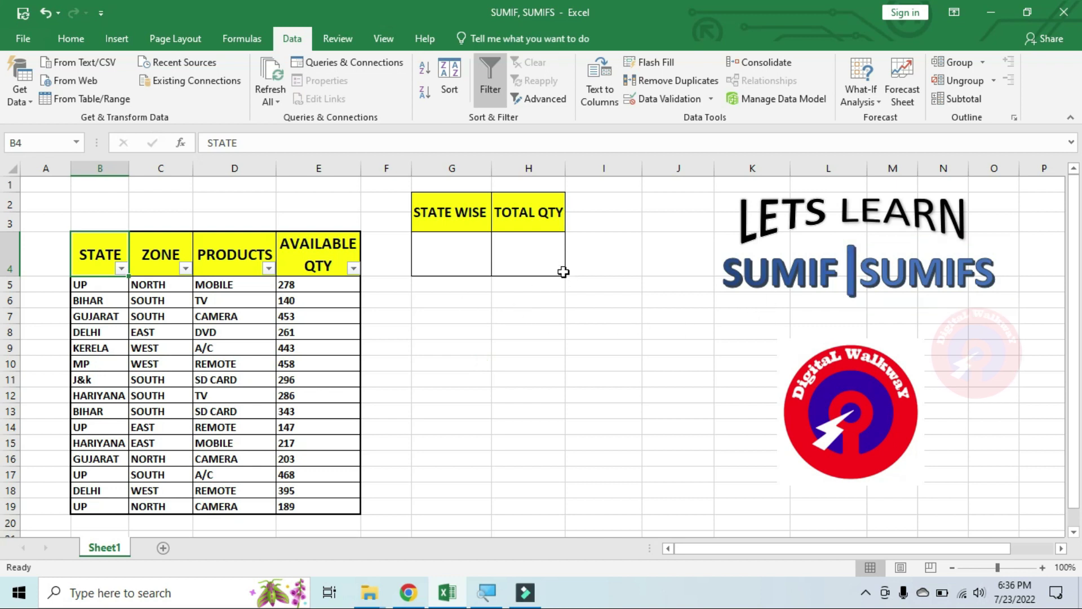
left_click(523, 256)
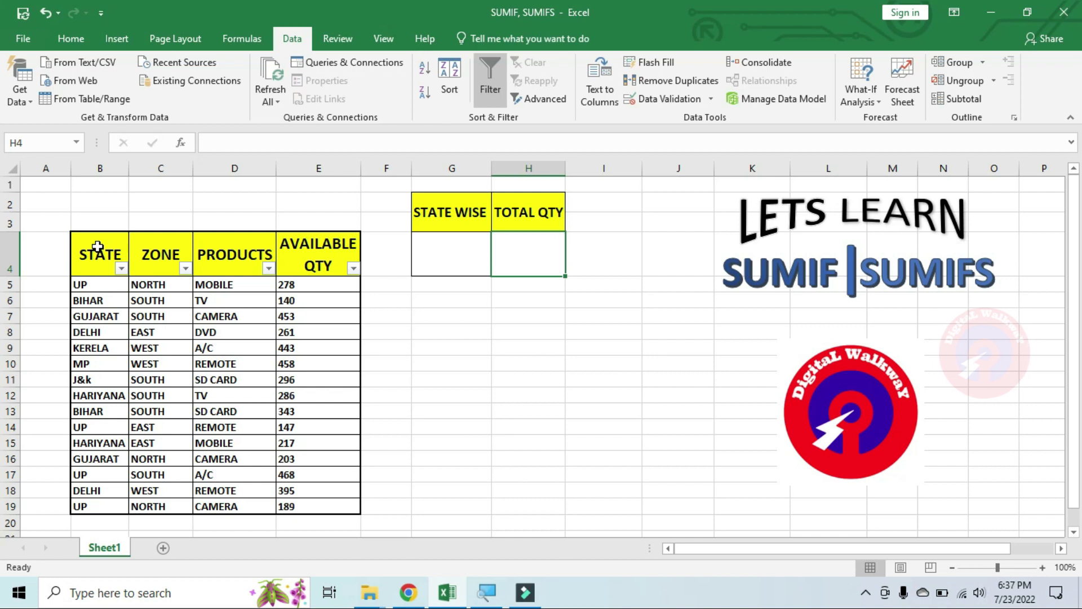
left_click_drag(97, 246, 97, 507)
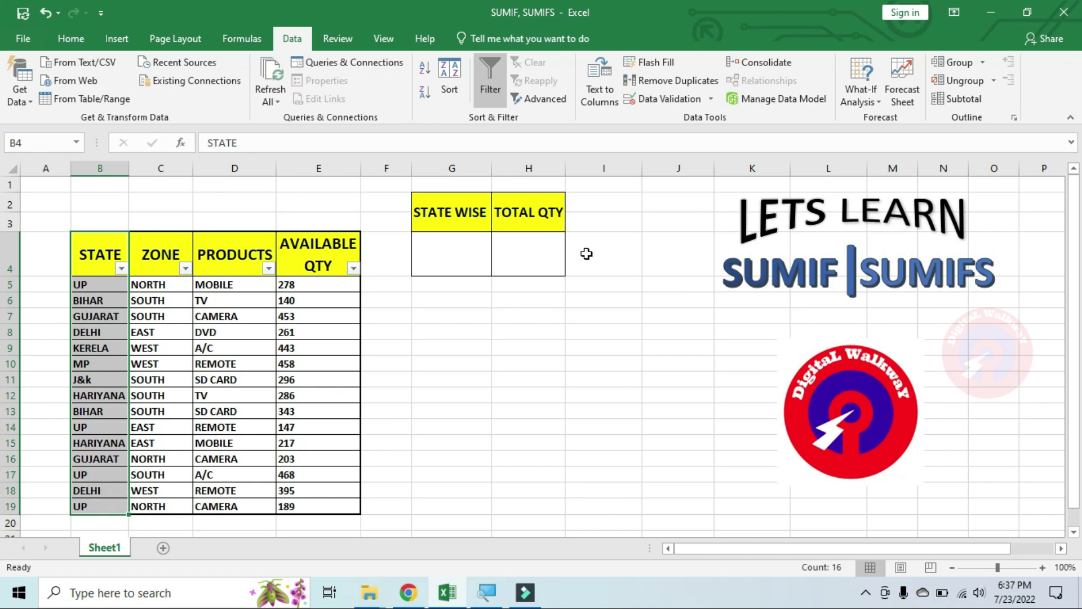
left_click(515, 247)
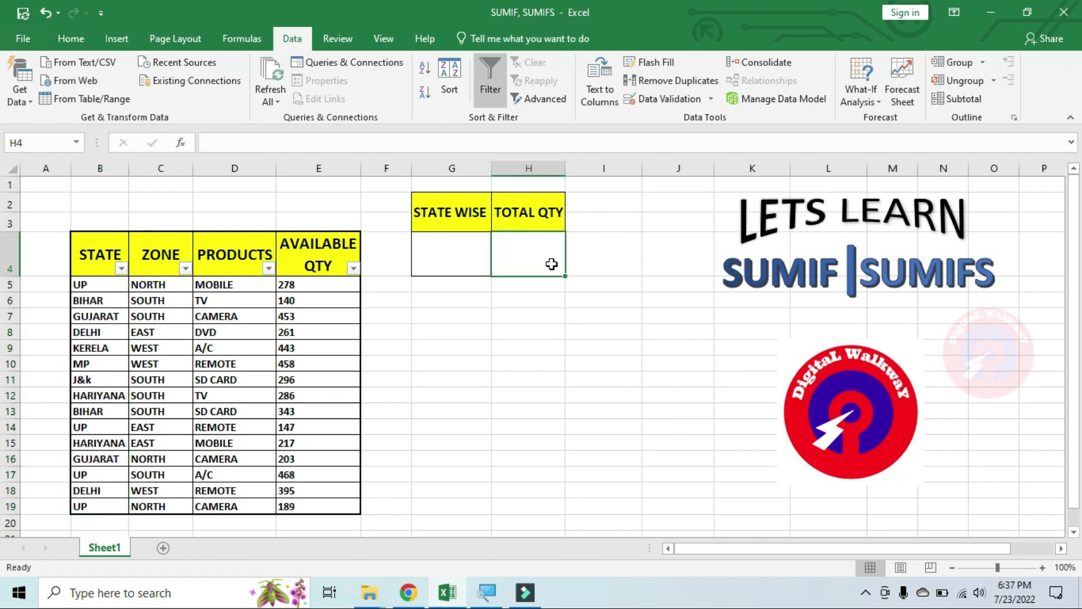
left_click(459, 219)
left_click(464, 259)
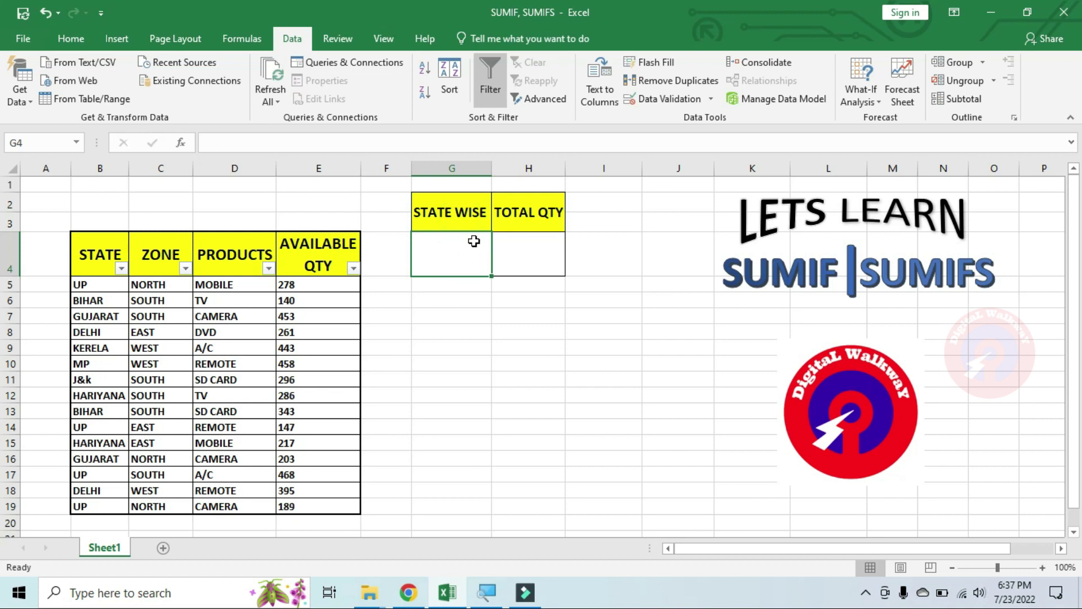
left_click(447, 255)
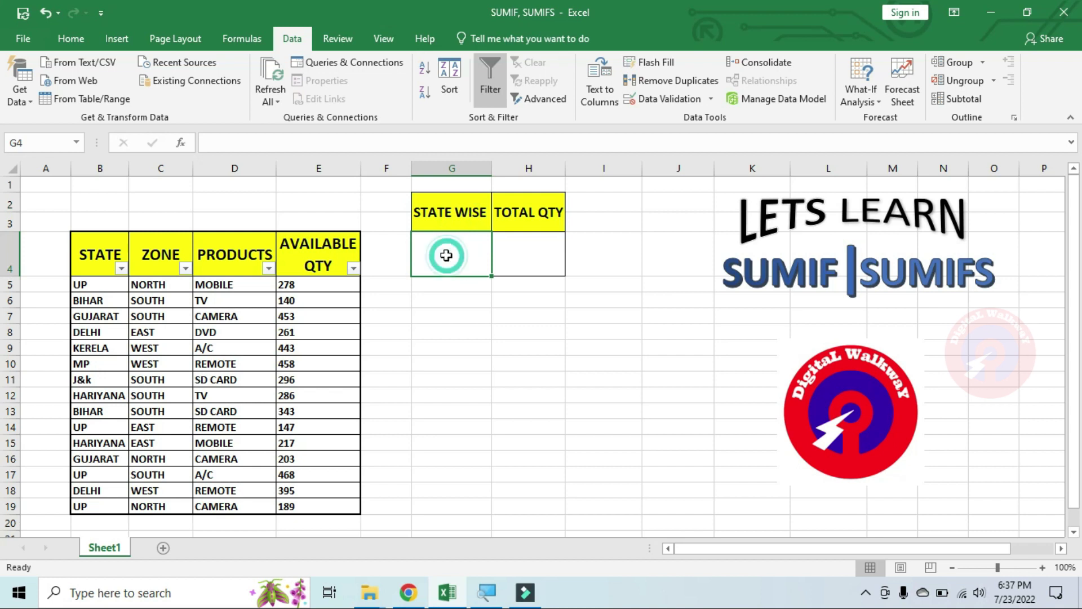
Start a SUMIF formula in the Total Qty cell H4 with the states in B5:B19 as its range.
left_click(533, 256)
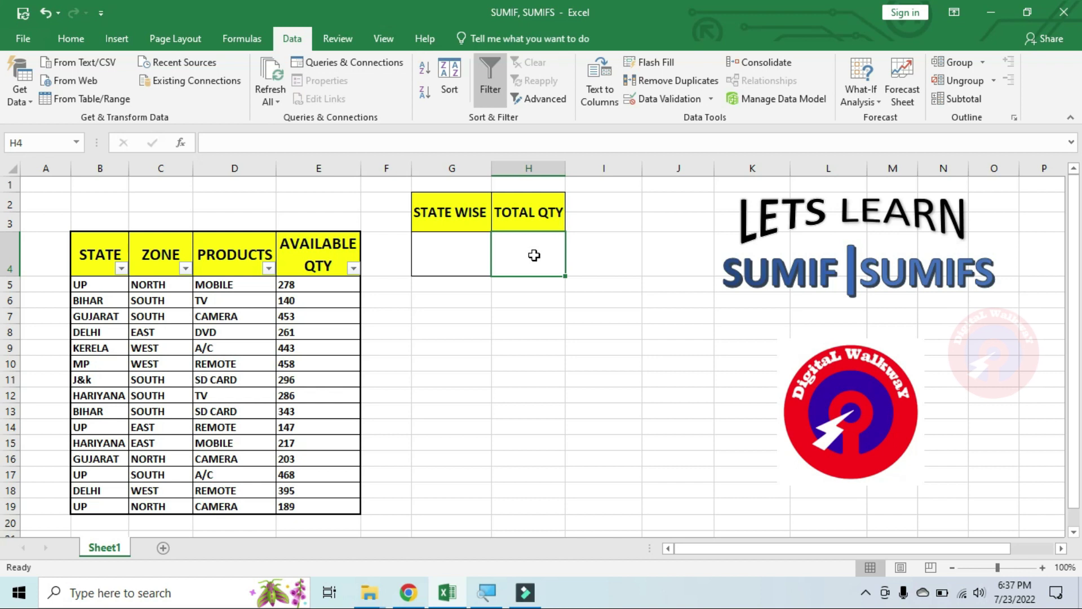
type("=")
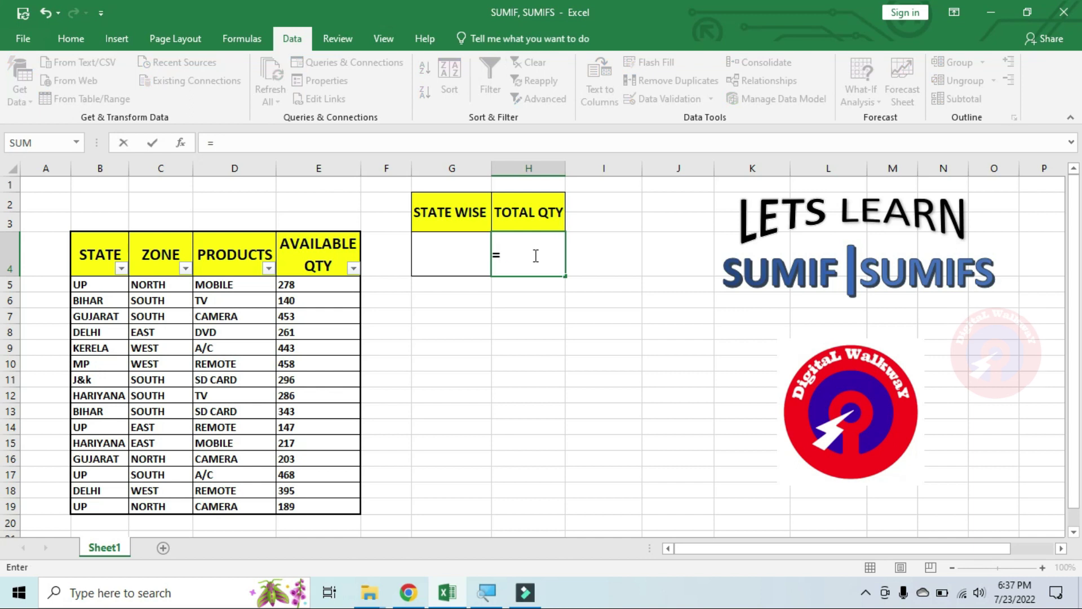
type("U")
key("BackSpace")
type("SUMIF")
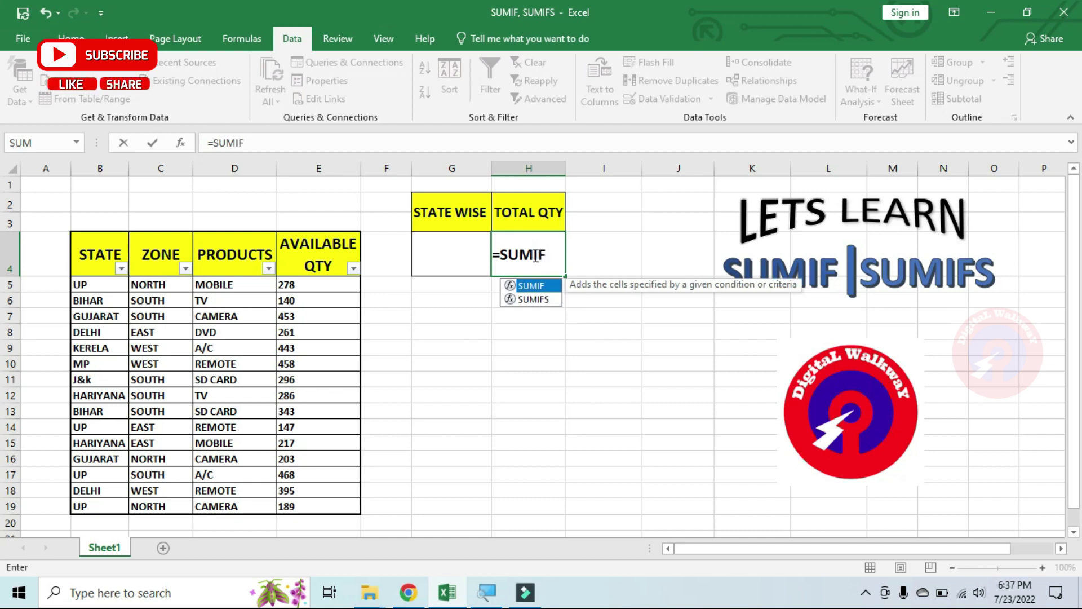
type("(")
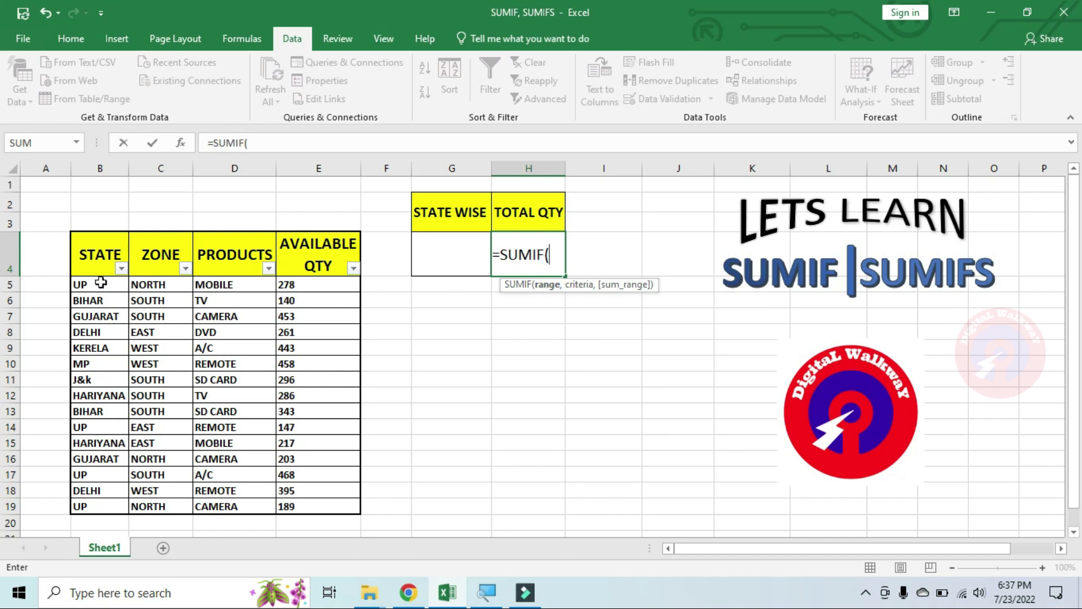
left_click_drag(98, 284, 110, 506)
type(",")
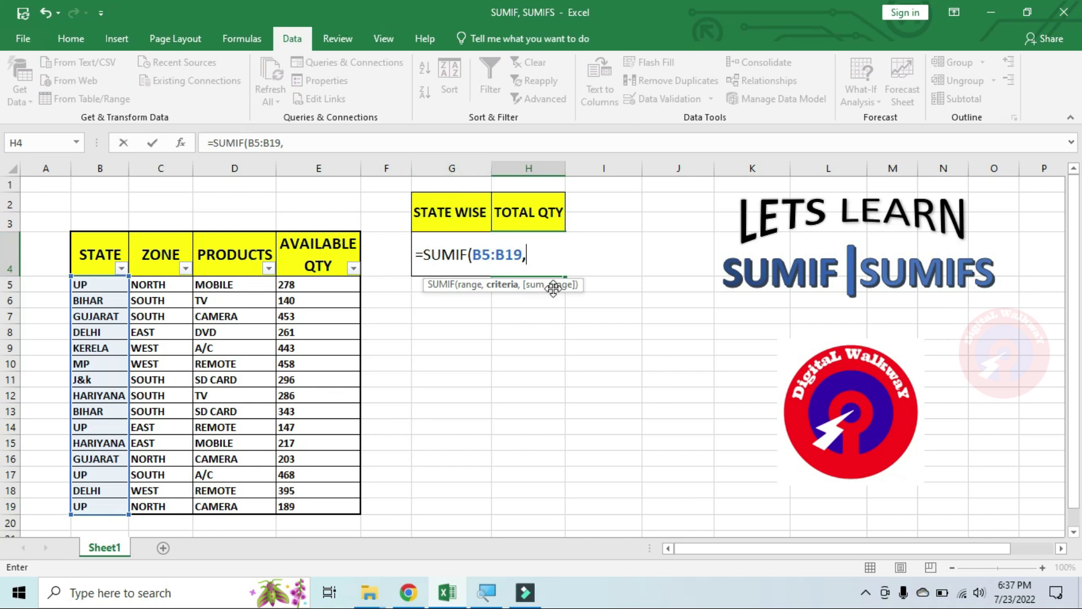
Complete the SUMIF formula in H4 with G4 as the criteria and E5:E19 as the sum range.
type("G4")
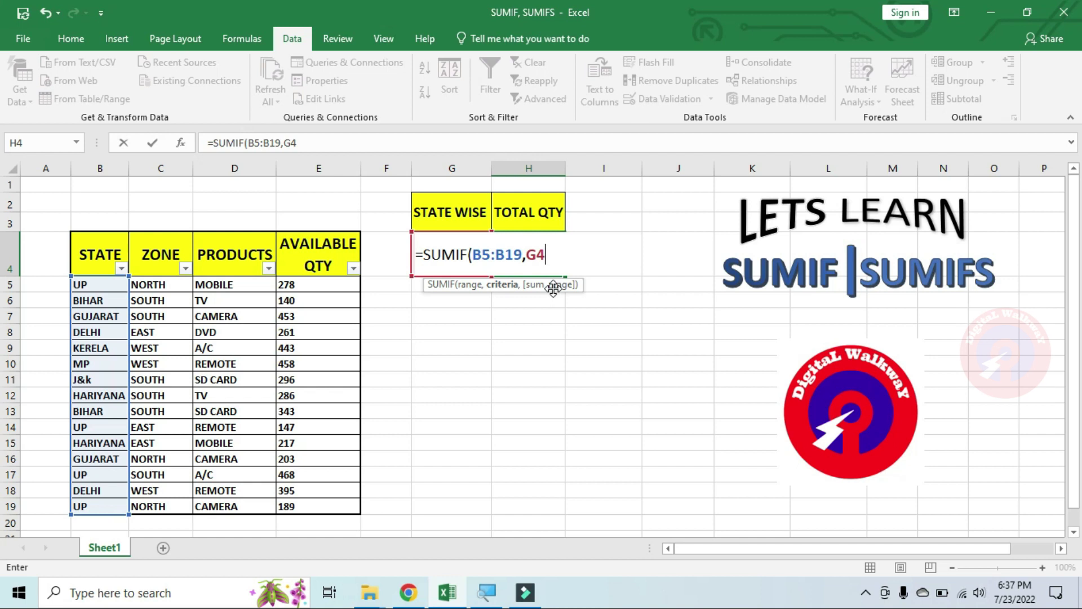
type(",")
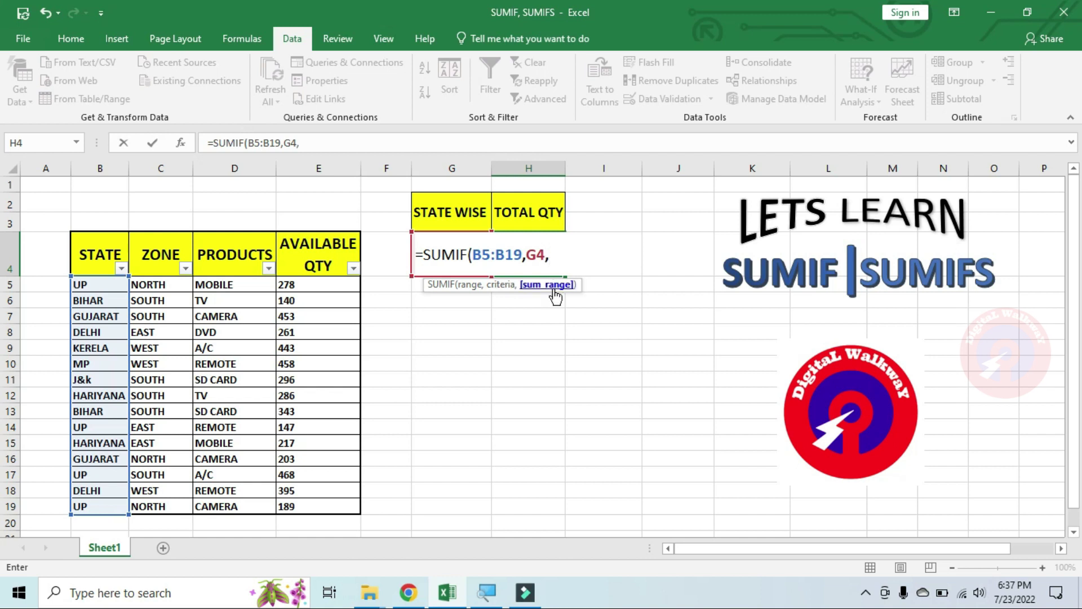
left_click_drag(337, 283, 345, 514)
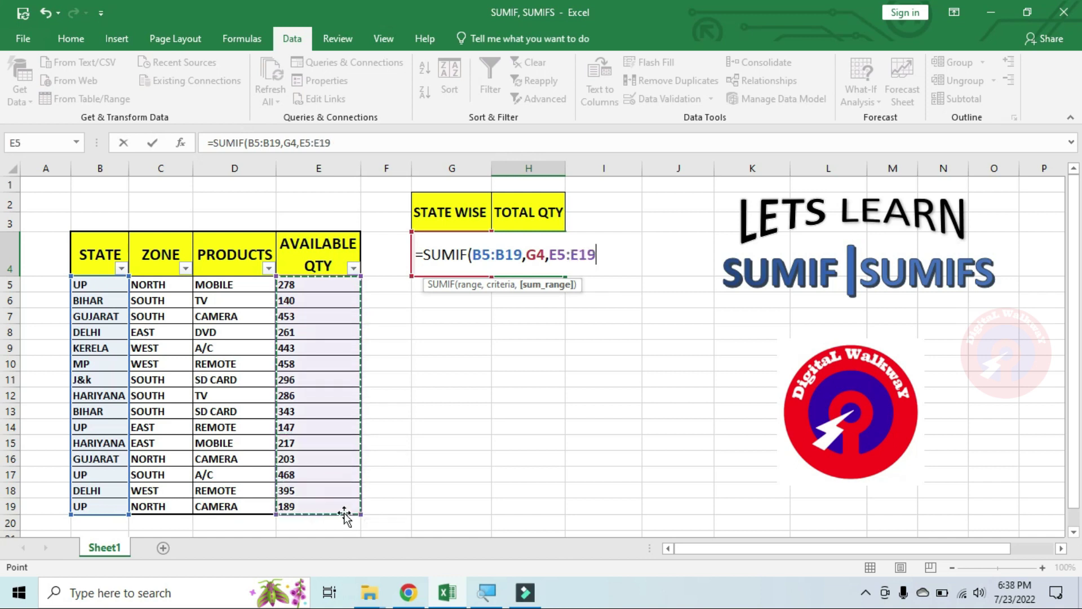
type(")")
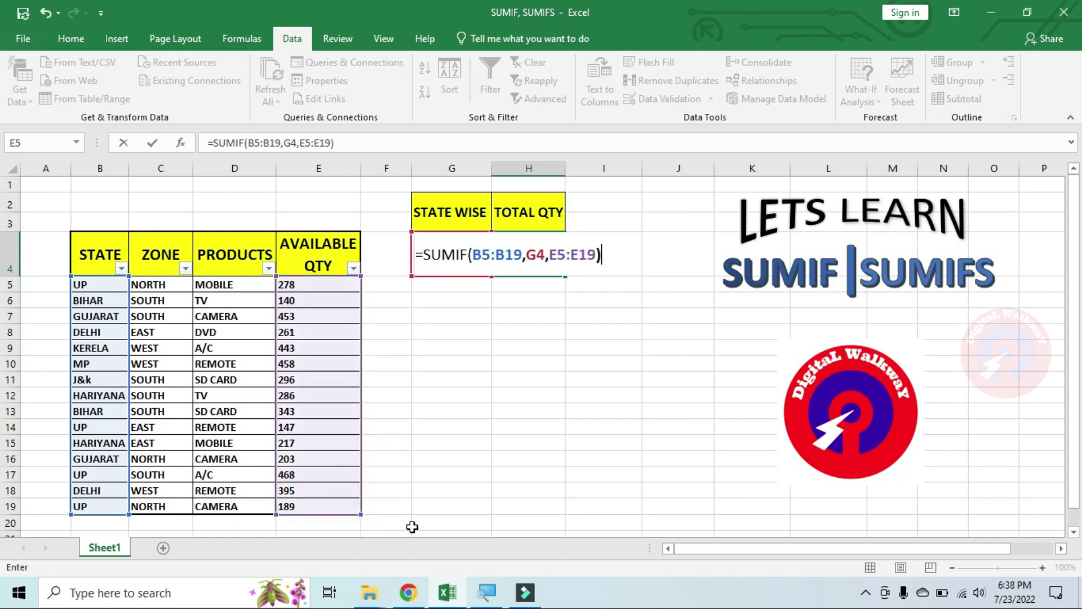
key("Return")
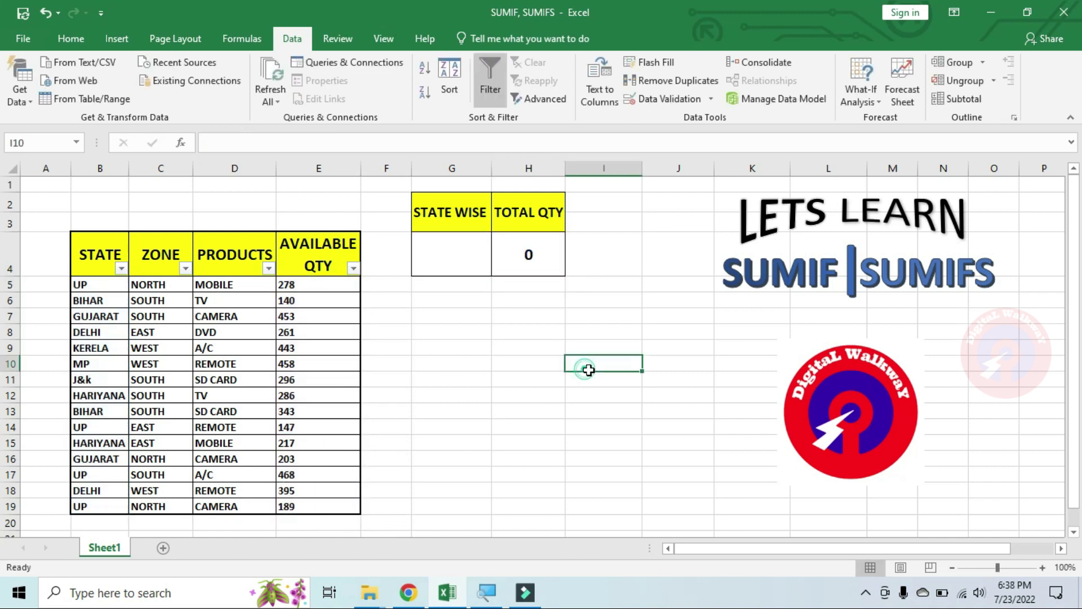
Enter UP as the state criterion in G4.
left_click(526, 255)
left_click(453, 266)
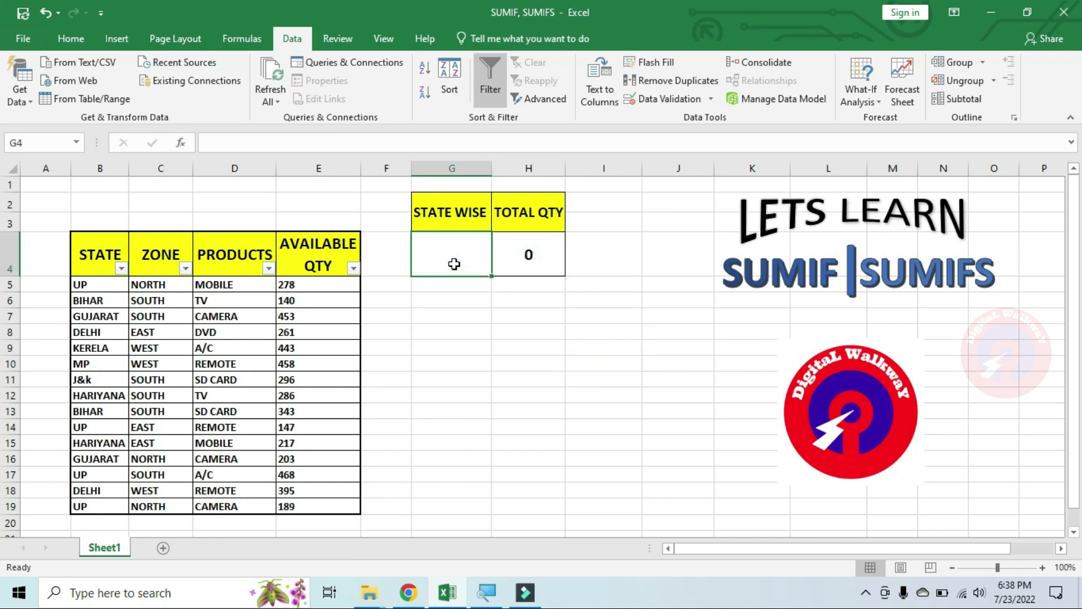
key("Tab")
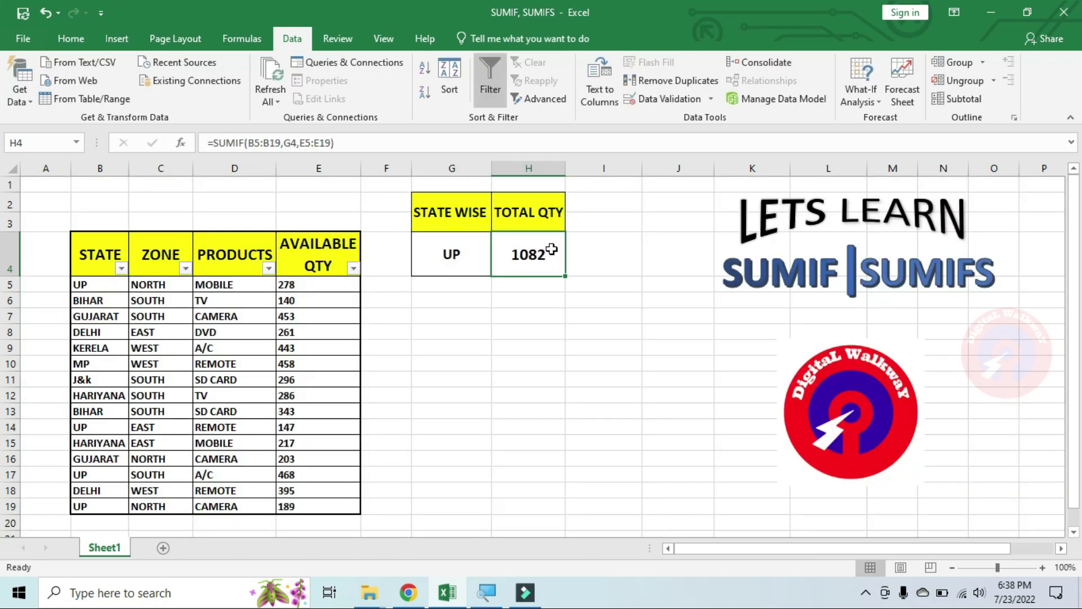
Filter the State column to UP only and select the visible quantities to check their sum against H4.
left_click(121, 268)
left_click(175, 404)
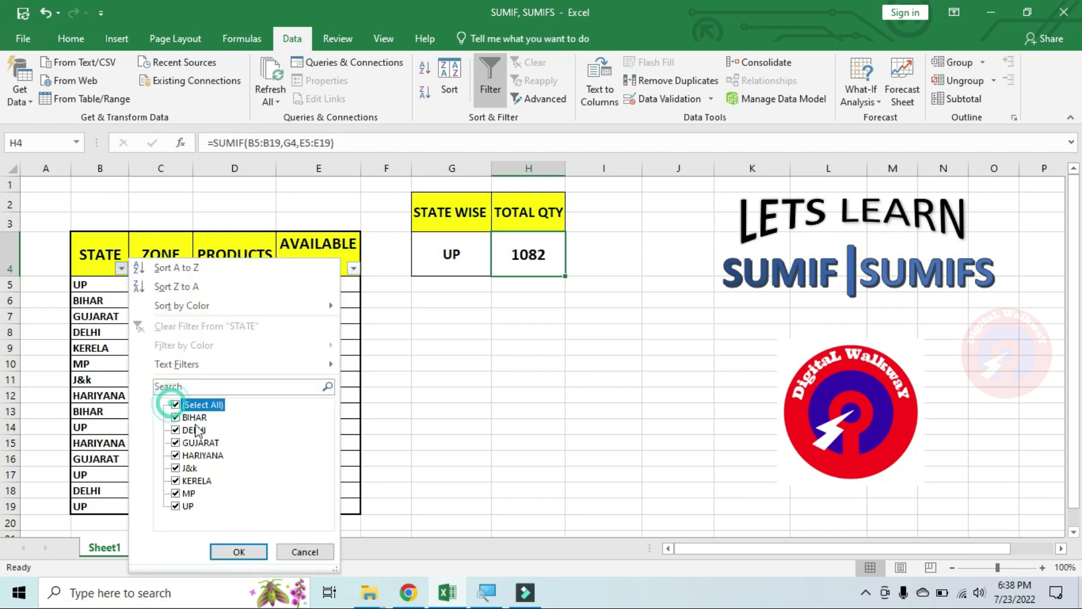
left_click(176, 506)
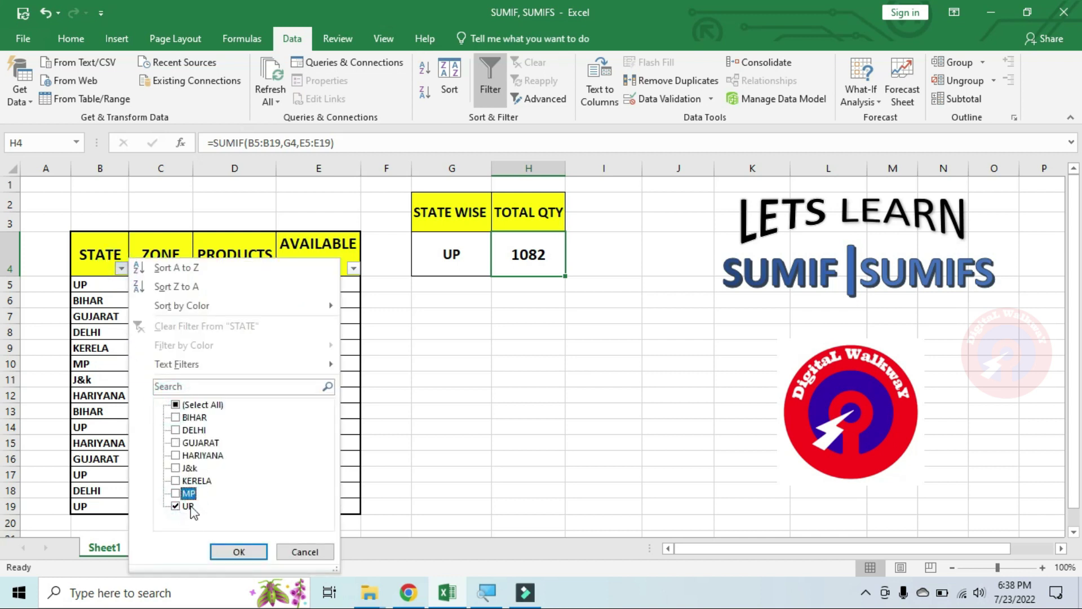
left_click(239, 551)
left_click_drag(304, 283, 322, 332)
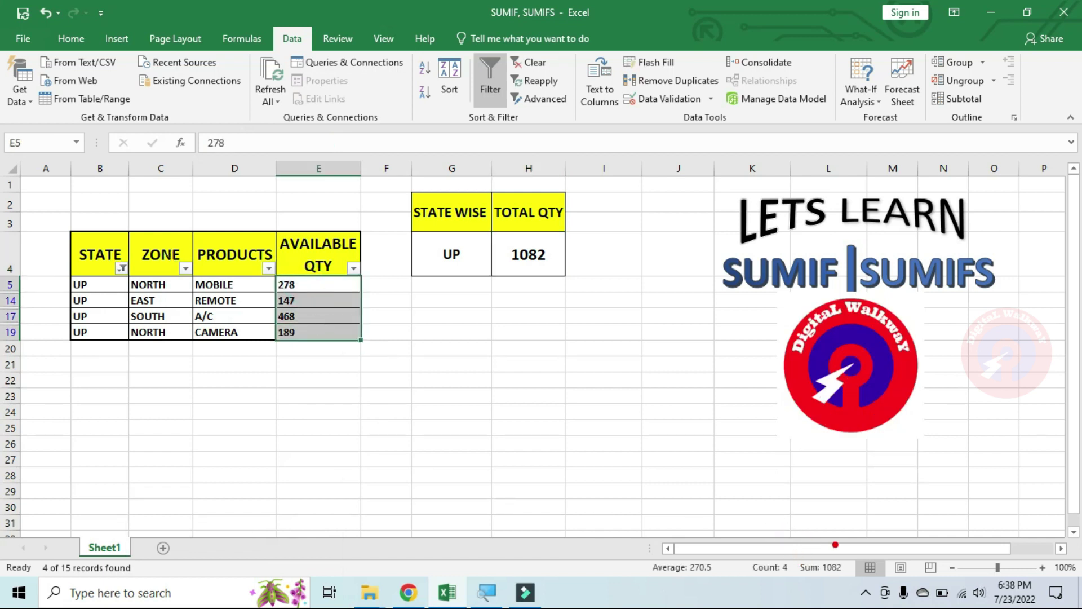
mouse_move(780, 536)
left_mouse_down()
mouse_move(835, 588)
mouse_move(887, 590)
left_mouse_up()
mouse_move(487, 232)
left_mouse_down()
mouse_move(485, 290)
mouse_move(487, 229)
left_mouse_up()
key("Escape")
Change the state criterion in G4 to BIHAR.
left_click(469, 261)
type("B")
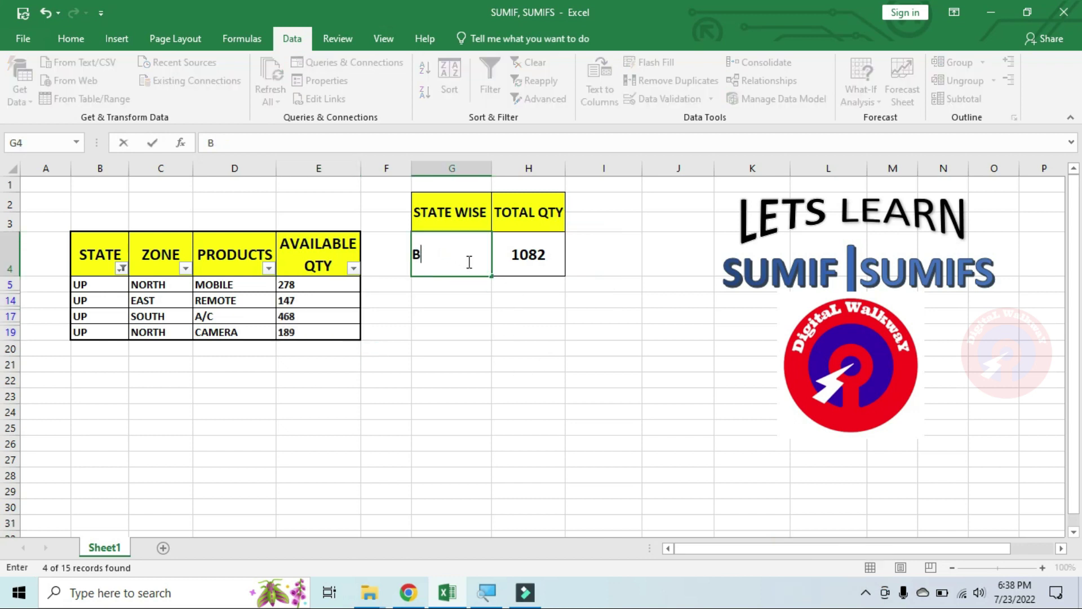
type("IHA")
key("Tab")
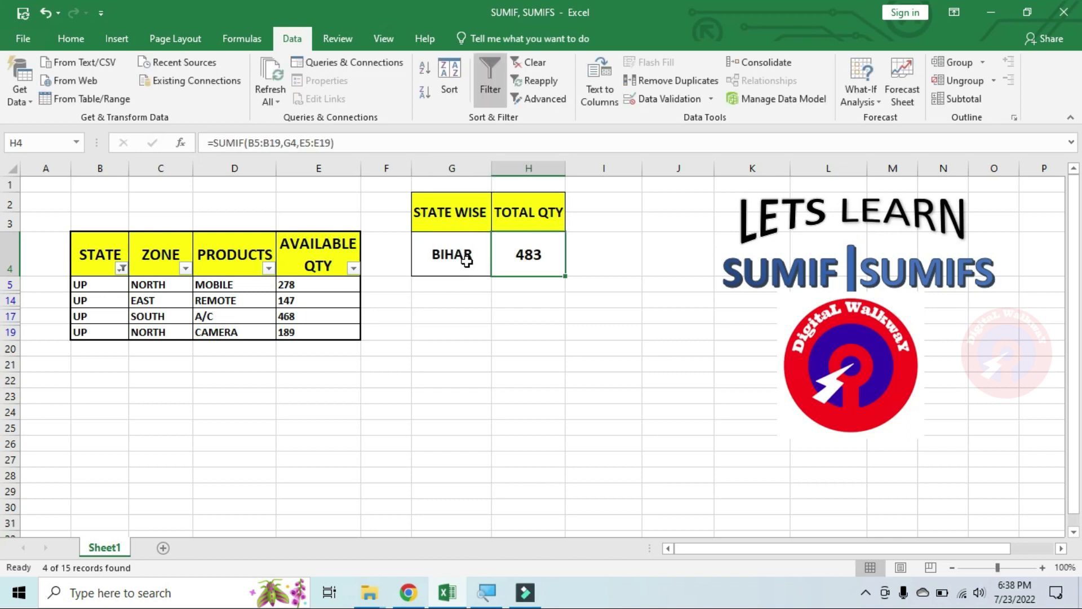
Filter the State column to BIHAR only and select the visible quantities to check their sum against H4.
left_click(121, 268)
left_click(175, 404)
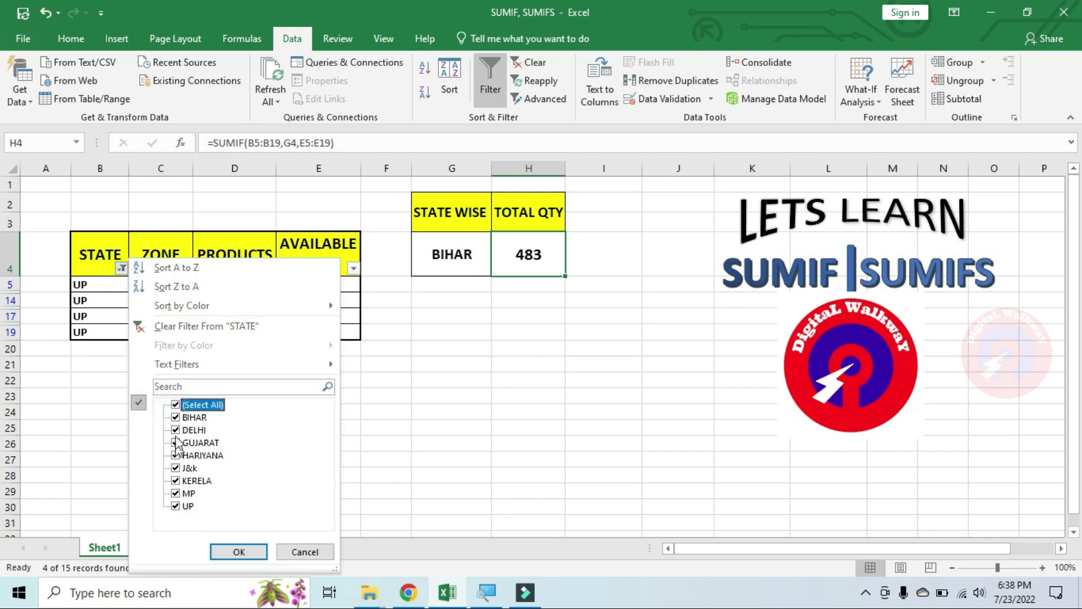
left_click(175, 404)
left_click(175, 417)
left_click(239, 551)
left_click_drag(314, 283, 318, 298)
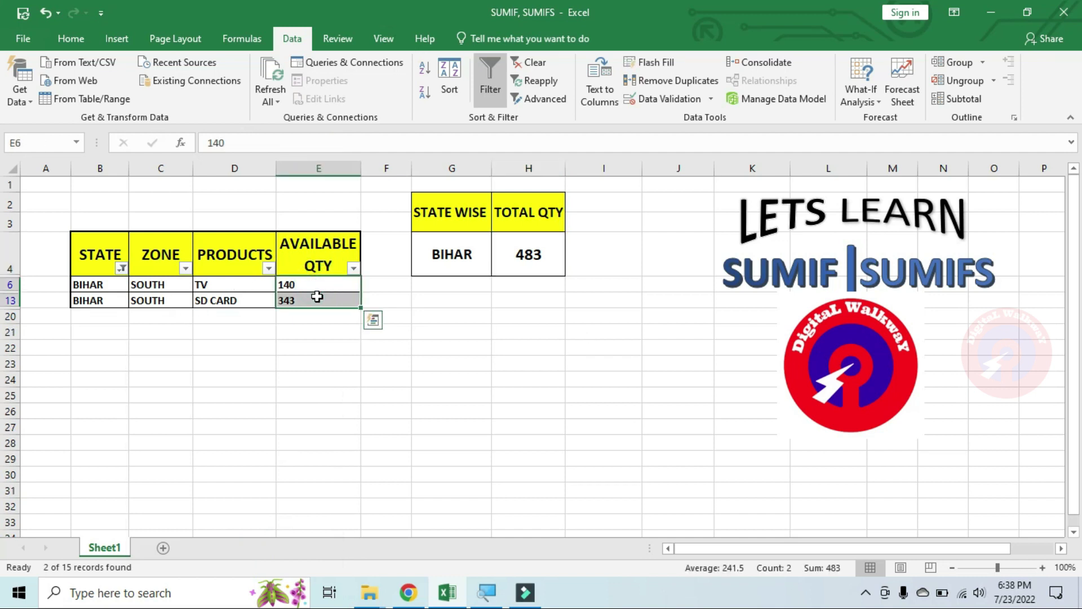
mouse_move(797, 542)
left_mouse_down()
mouse_move(828, 588)
mouse_move(862, 586)
left_mouse_up()
mouse_move(491, 233)
left_mouse_down()
mouse_move(580, 304)
mouse_move(609, 305)
left_mouse_up()
key("Escape")
Reset the State filter to include all states and deselect the quantities.
left_click(119, 268)
left_click(175, 404)
left_click(231, 550)
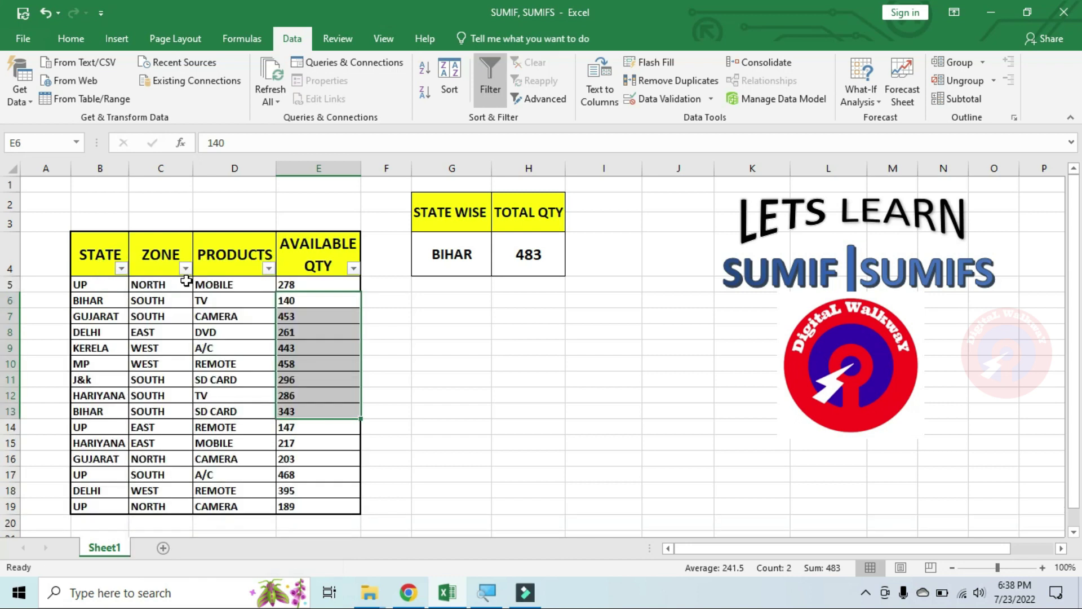
left_click(548, 380)
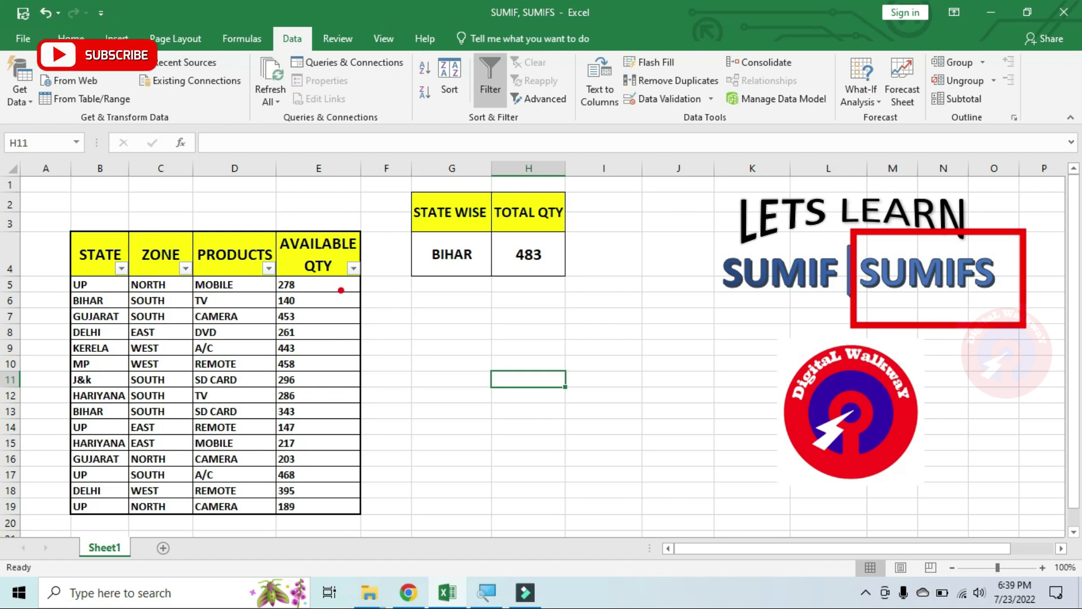
Insert a new column before the TOTAL QTY column and enter the heading ZONE WISE in H2.
right_click(513, 168)
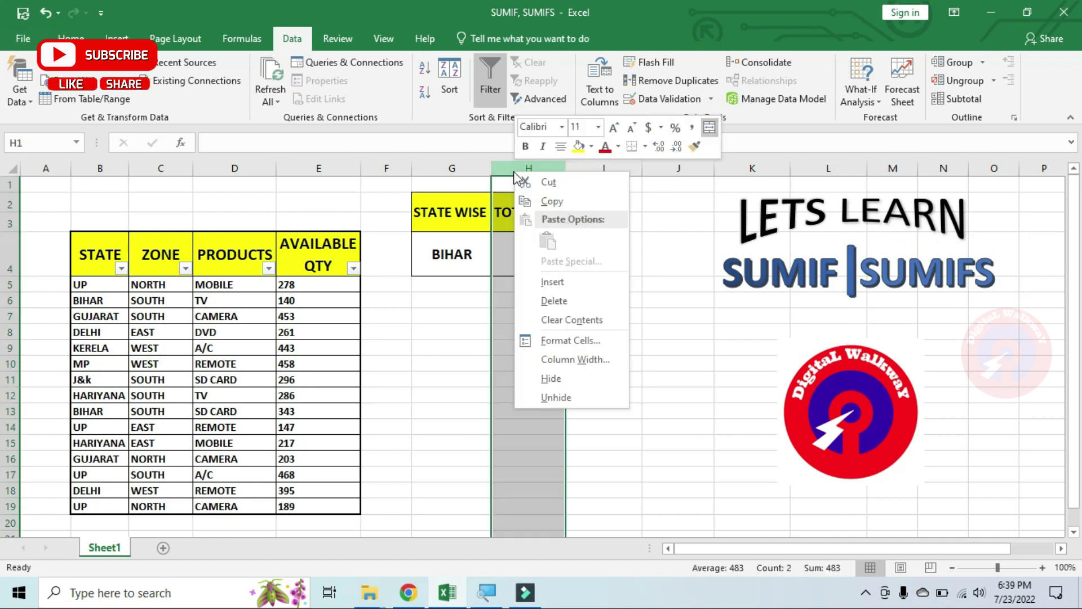
left_click(564, 285)
left_click(516, 212)
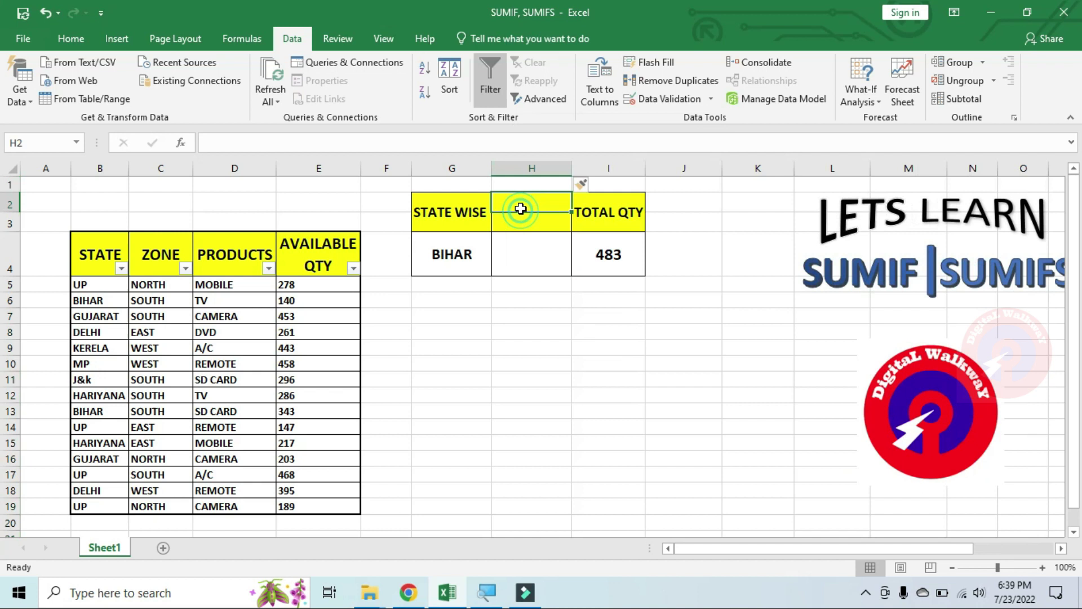
type("ZO")
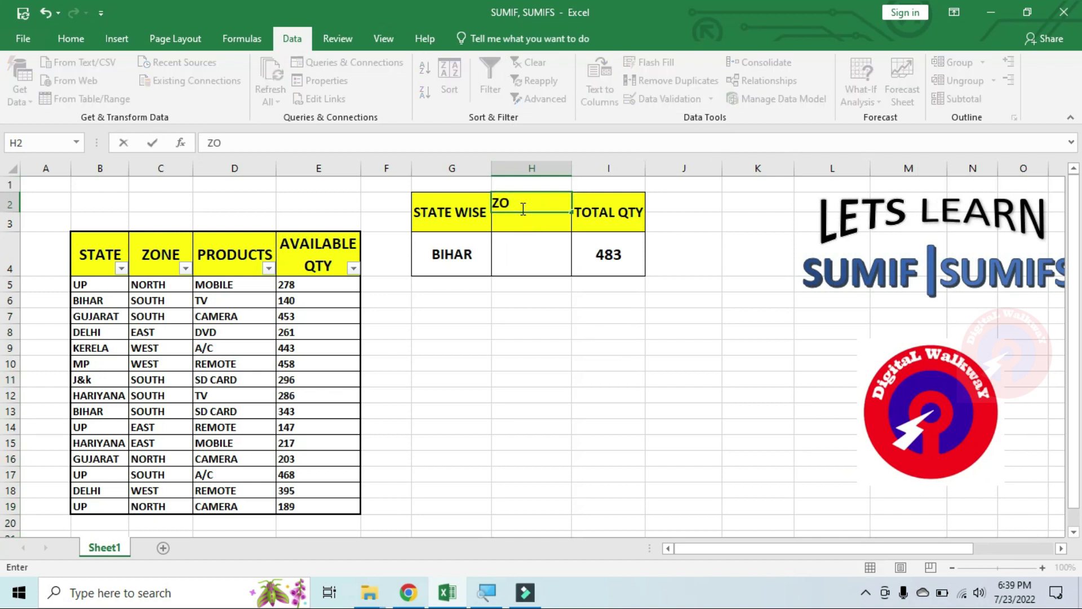
type("NE WIS")
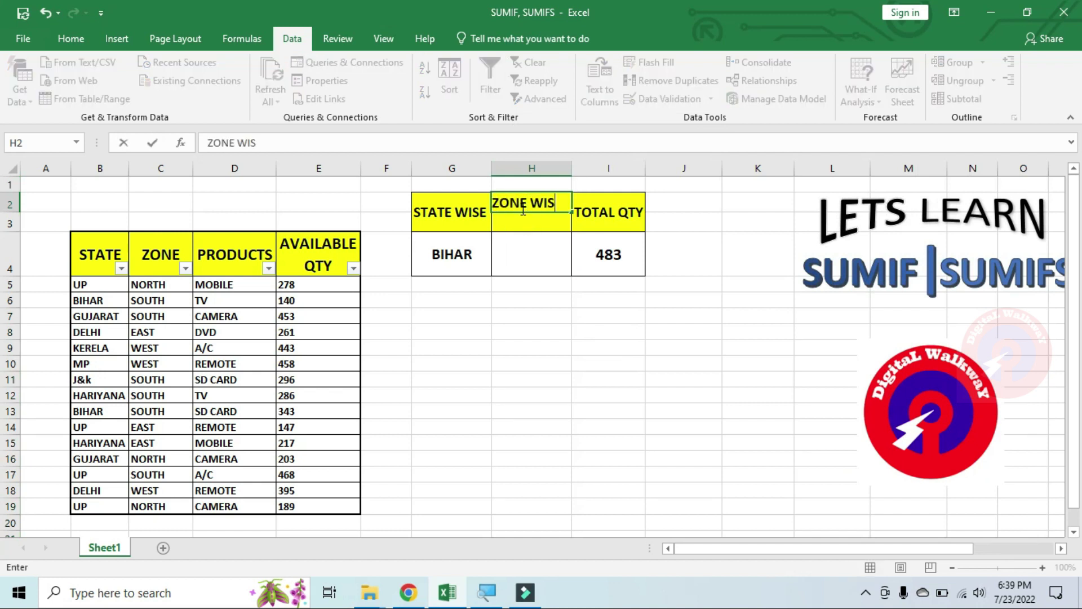
left_click(589, 299)
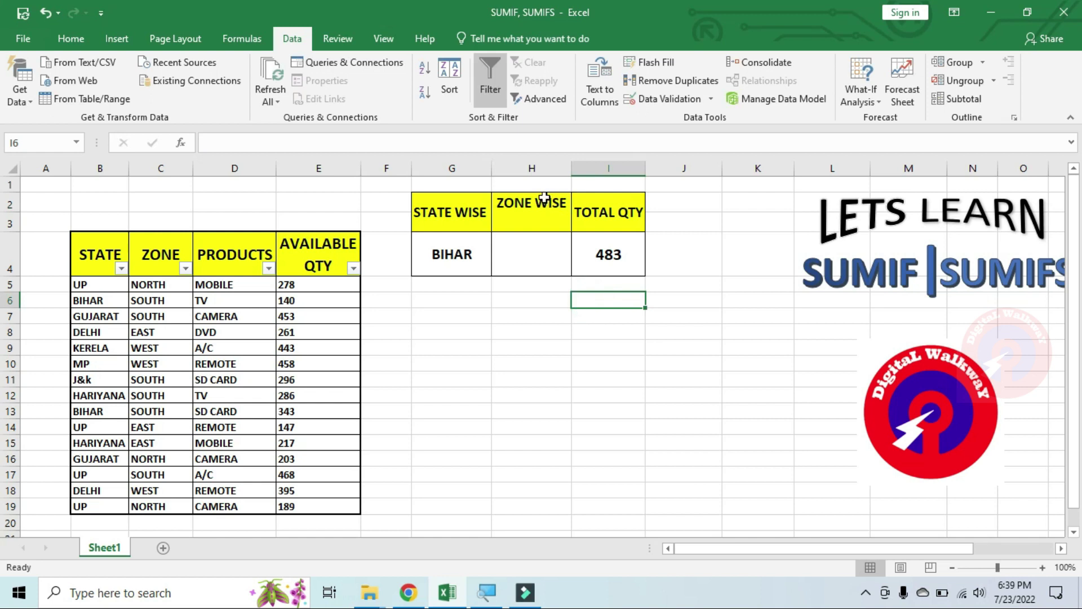
Merge and center the ZONE WISE heading across H2:H3 and clear the contents of G4:I4.
left_click_drag(542, 194, 545, 226)
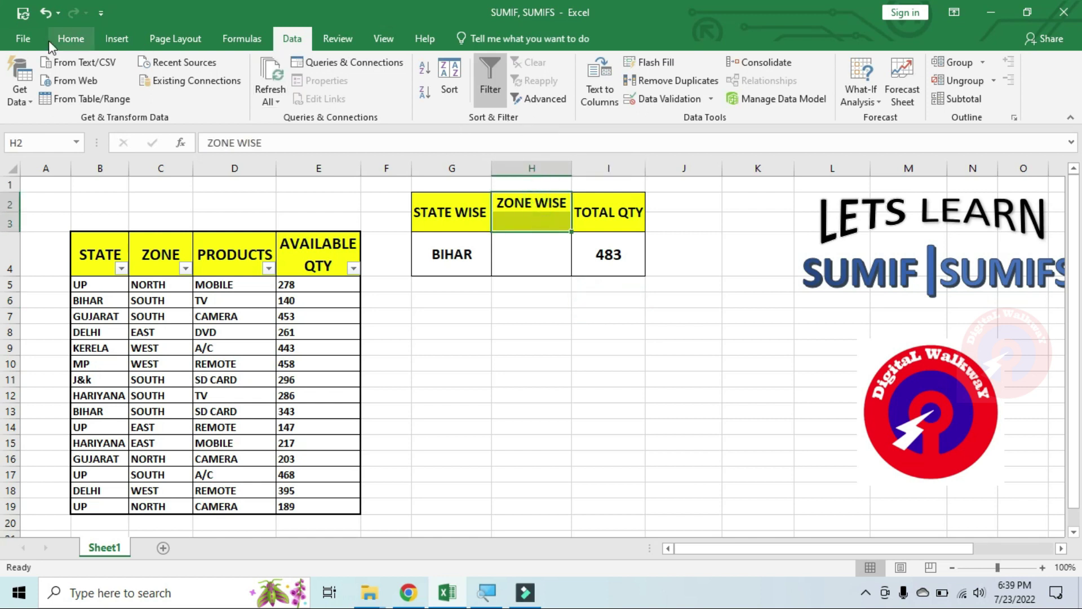
left_click(71, 38)
left_click(443, 93)
left_click(530, 300)
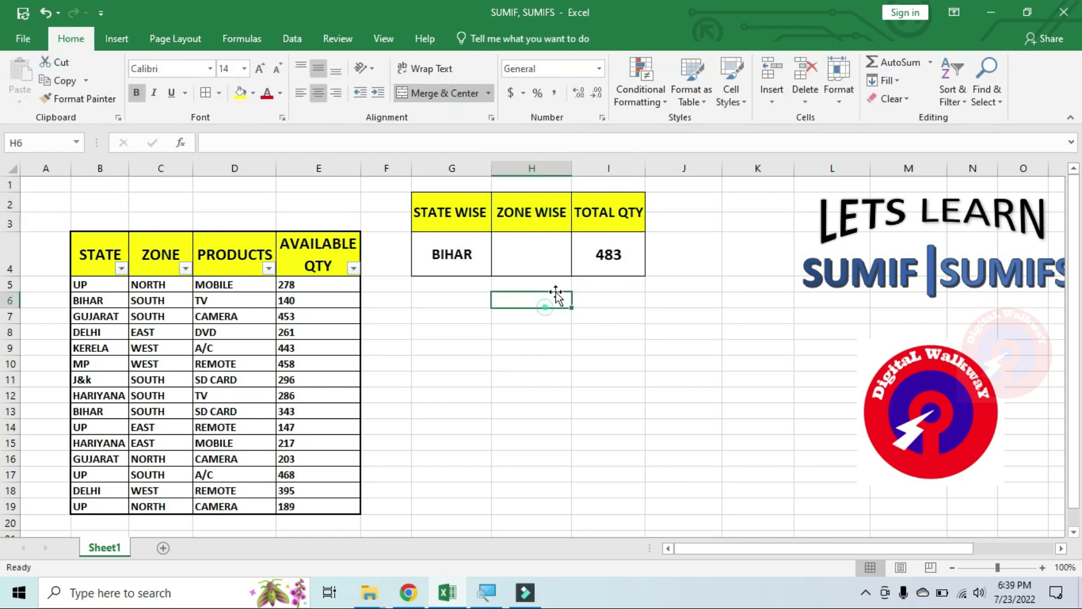
left_click_drag(455, 257, 589, 266)
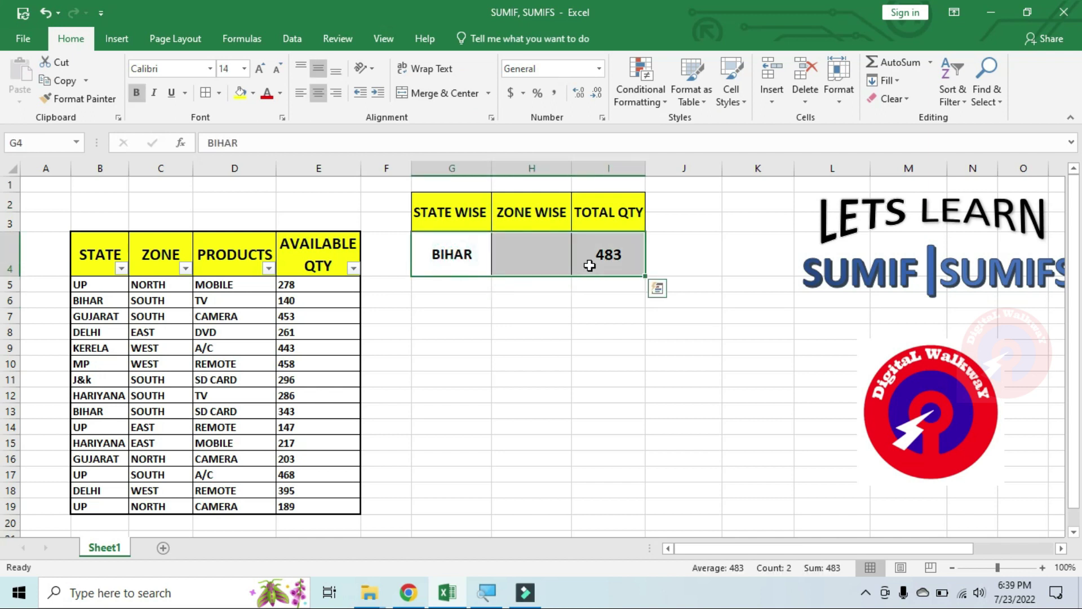
key("Delete")
Start a SUMIFS formula in I4 with the available quantities E5:E19 as the sum range.
left_click(621, 254)
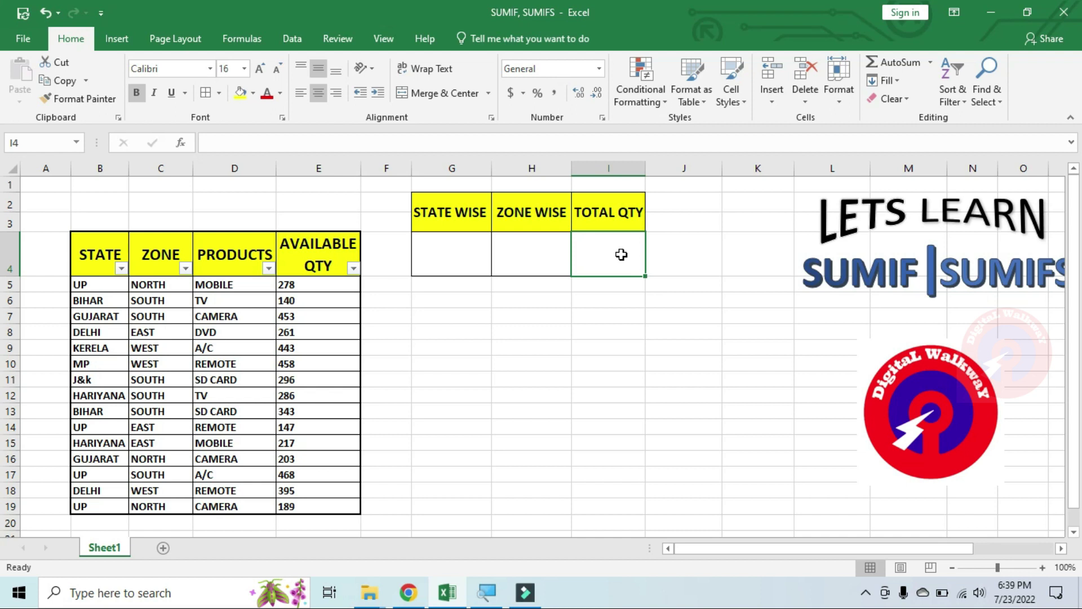
type("=SUM")
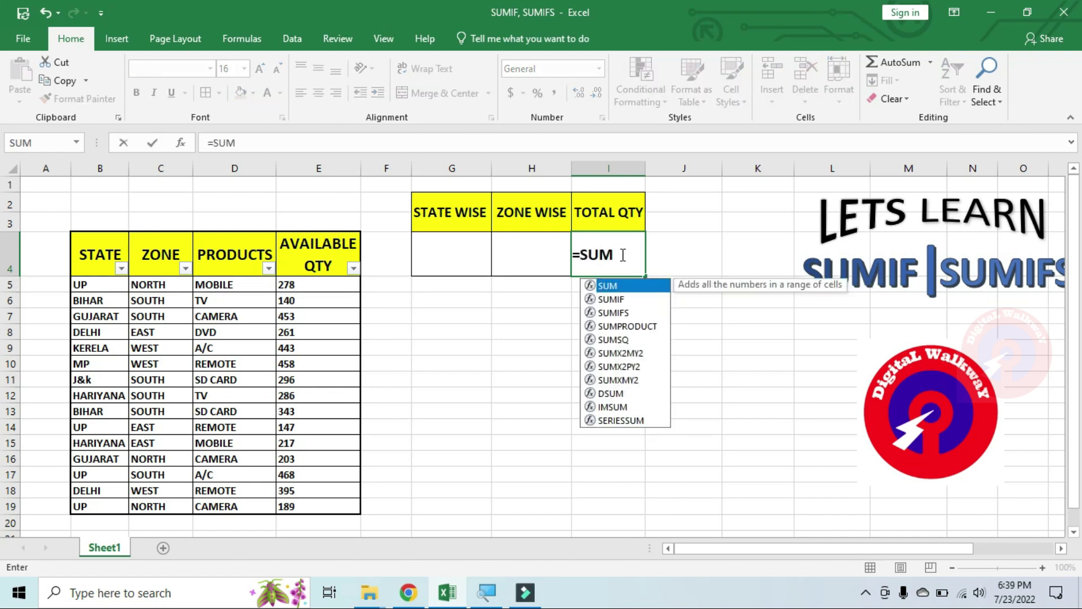
type("IFS")
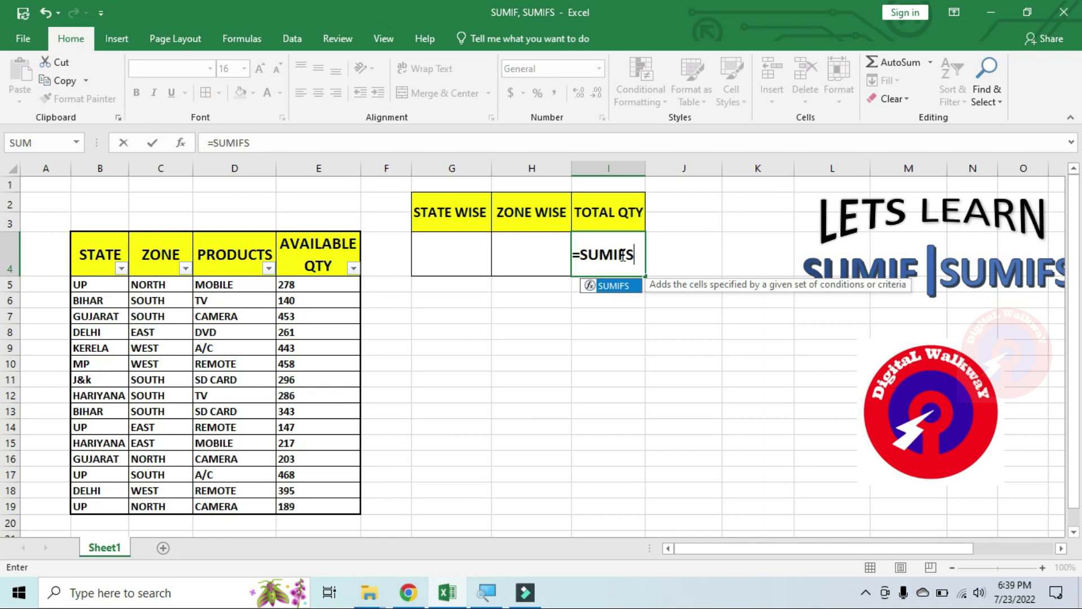
type("(")
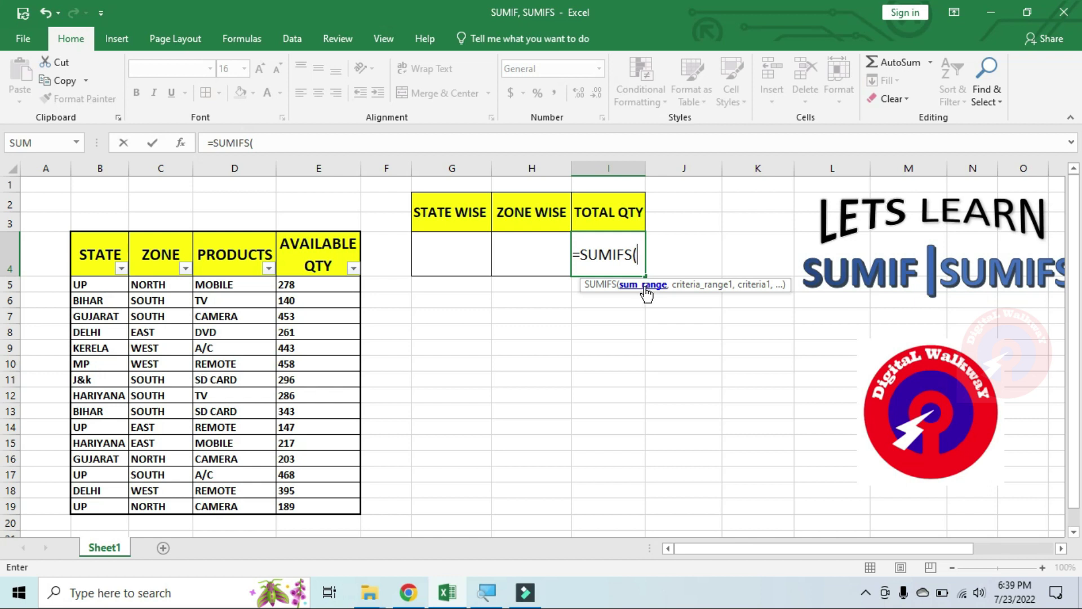
left_click_drag(324, 284, 336, 496)
type(",")
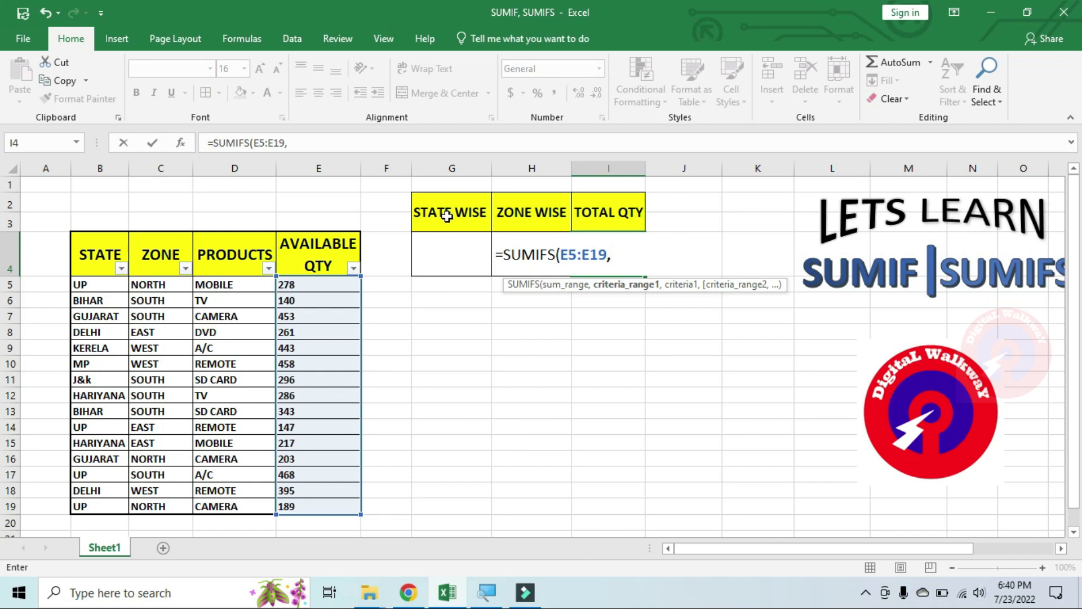
Add the states B5:B19 as the first criteria range of the SUMIFS formula, with G4 as its criterion.
left_click(91, 289)
left_click_drag(90, 289, 105, 502)
type(",")
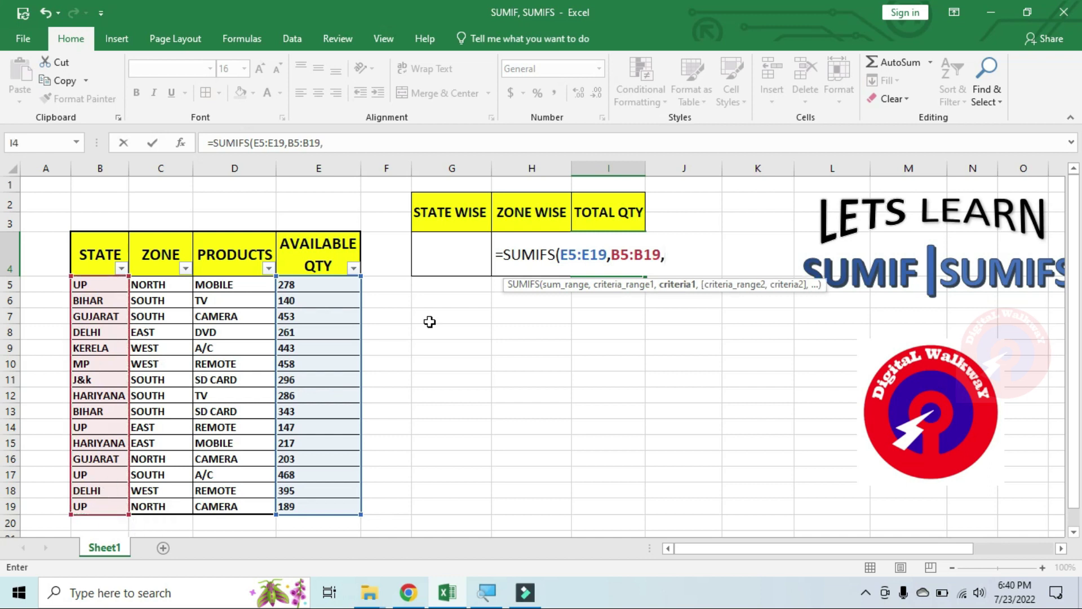
left_click(447, 256)
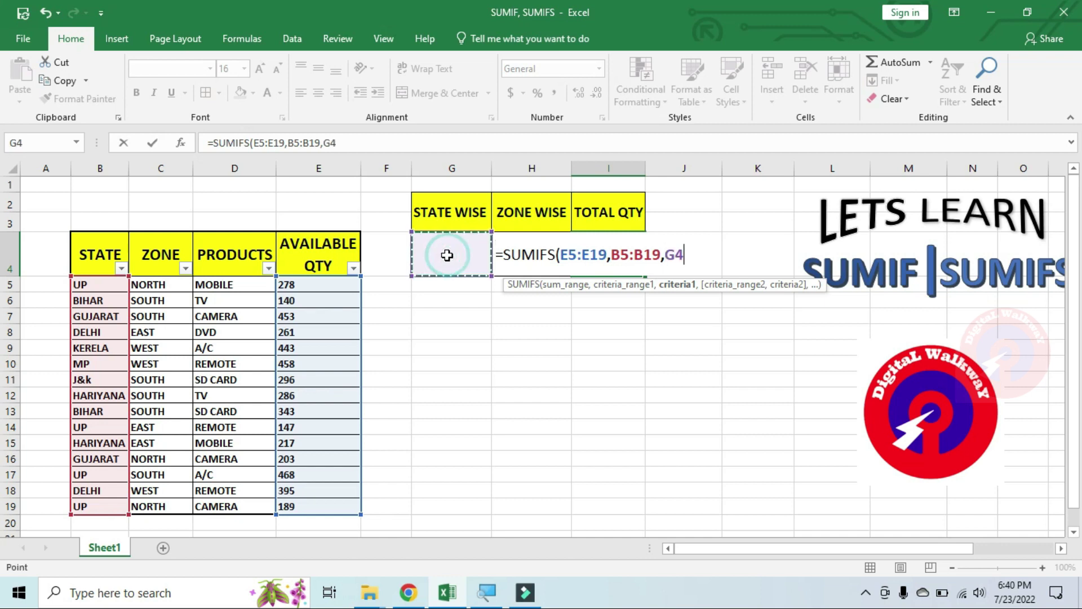
type(",")
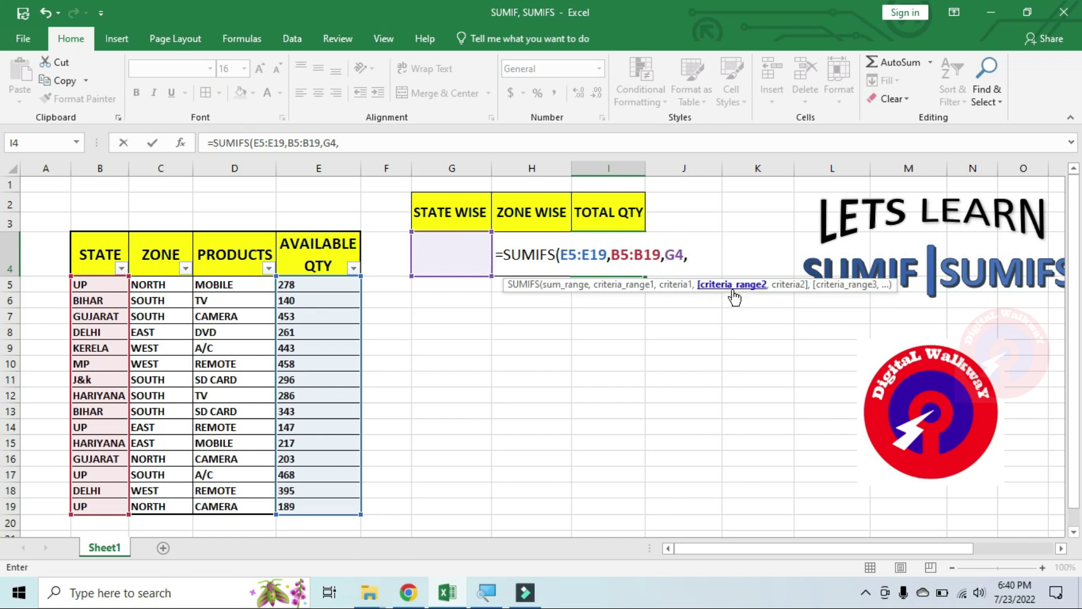
Add the zones C5:C19 as the second criteria range with H4 as its criterion, and complete the SUMIFS formula.
left_click_drag(155, 284, 175, 506)
type(",")
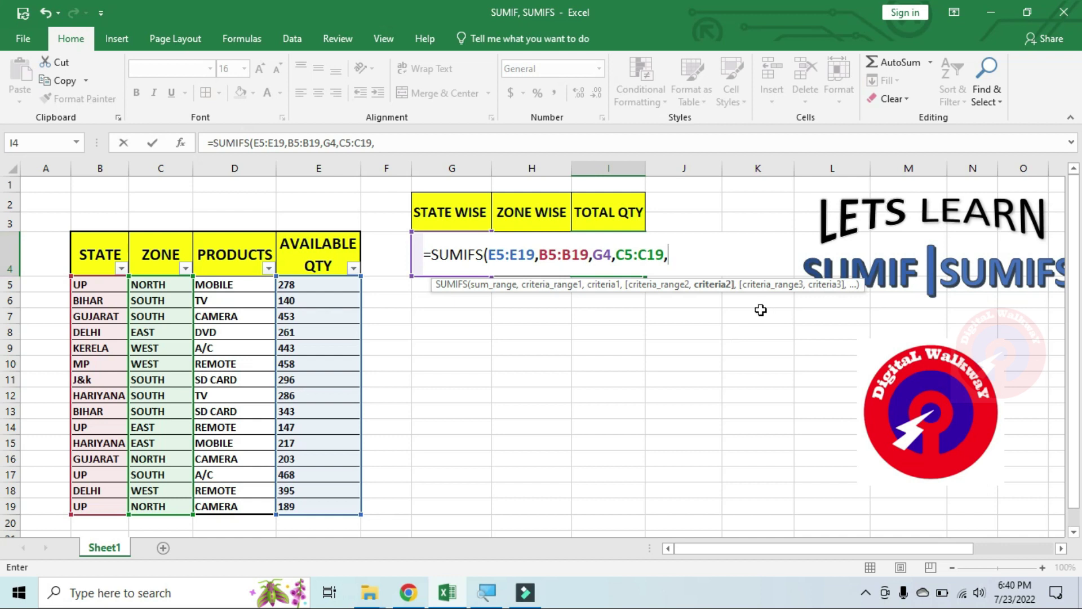
type("H4")
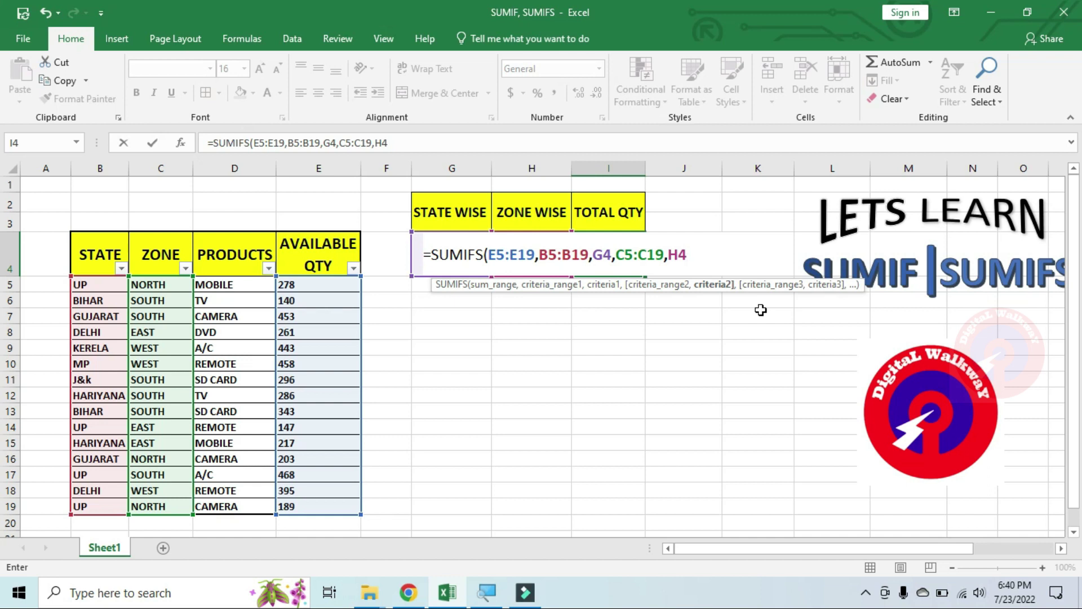
type(")")
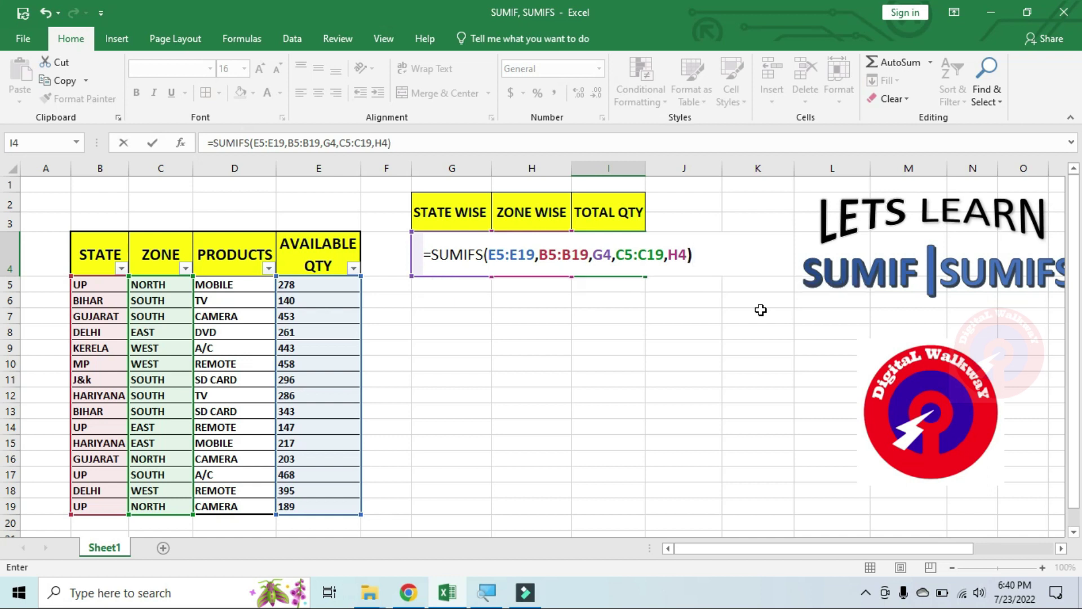
key("Return")
left_click(635, 350)
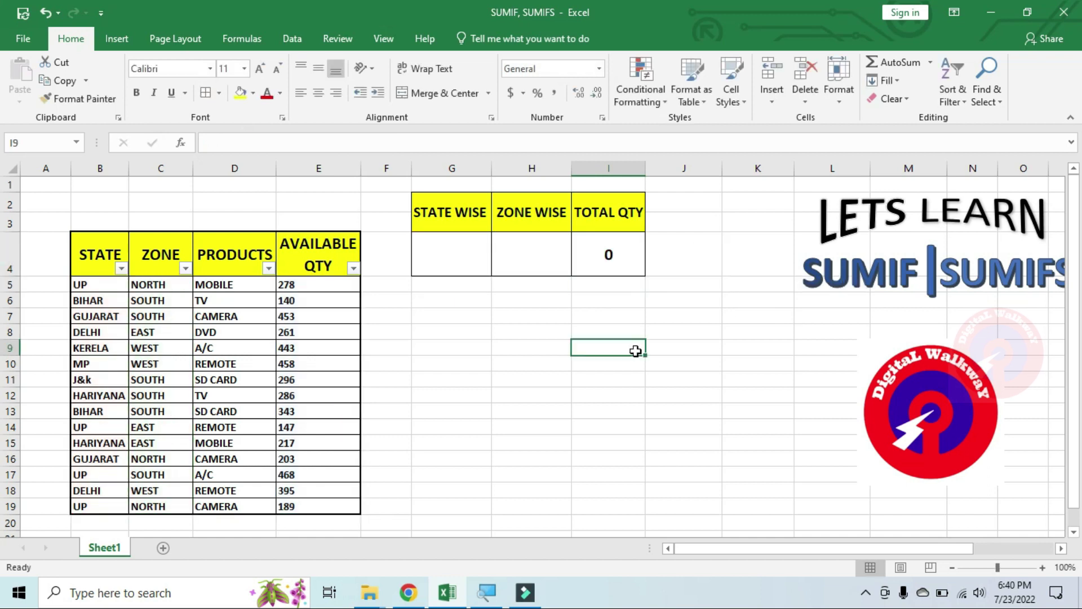
Enter UP as the state criterion in G4 and NORTH as the zone criterion in H4.
left_click(466, 260)
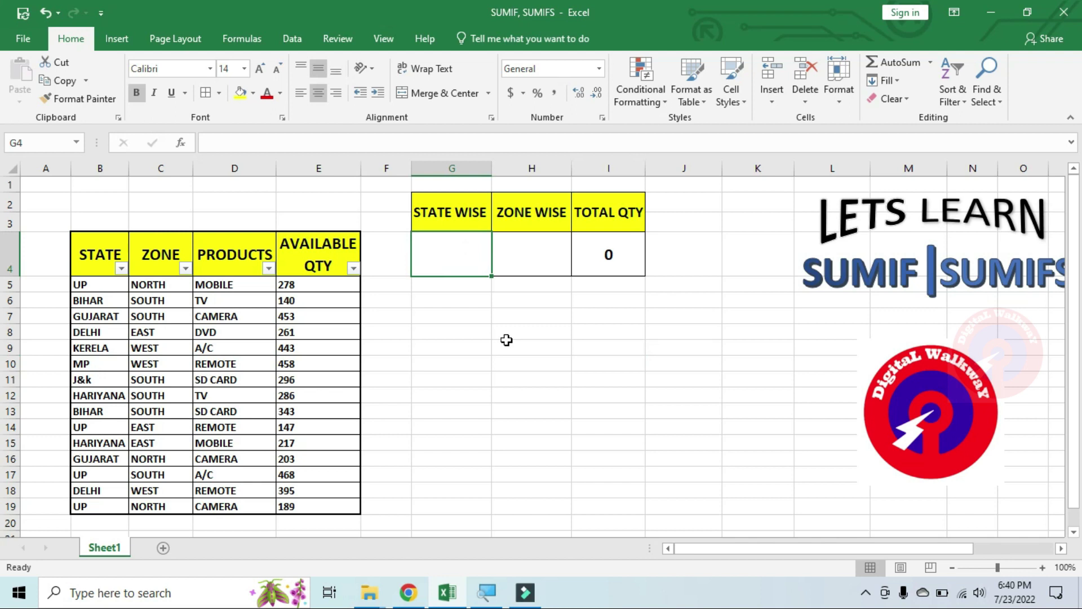
type("UP")
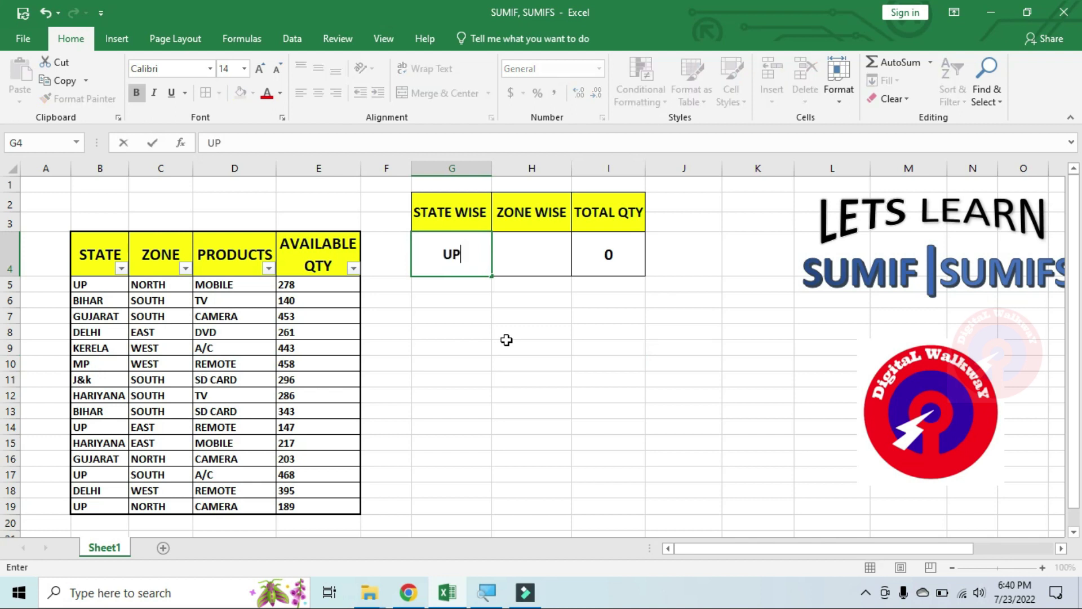
key("Tab")
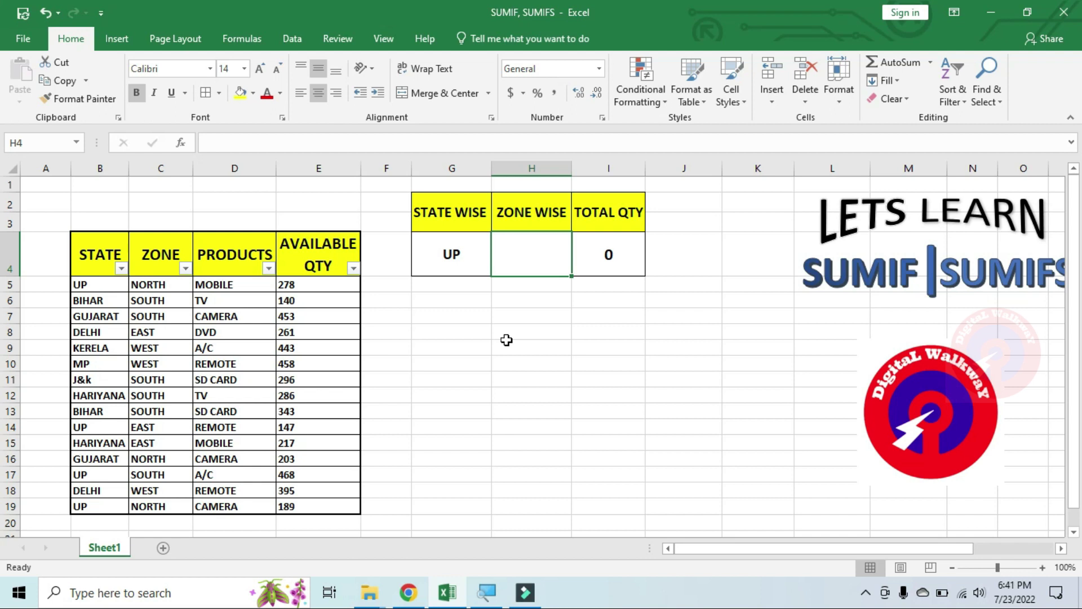
type("NOT")
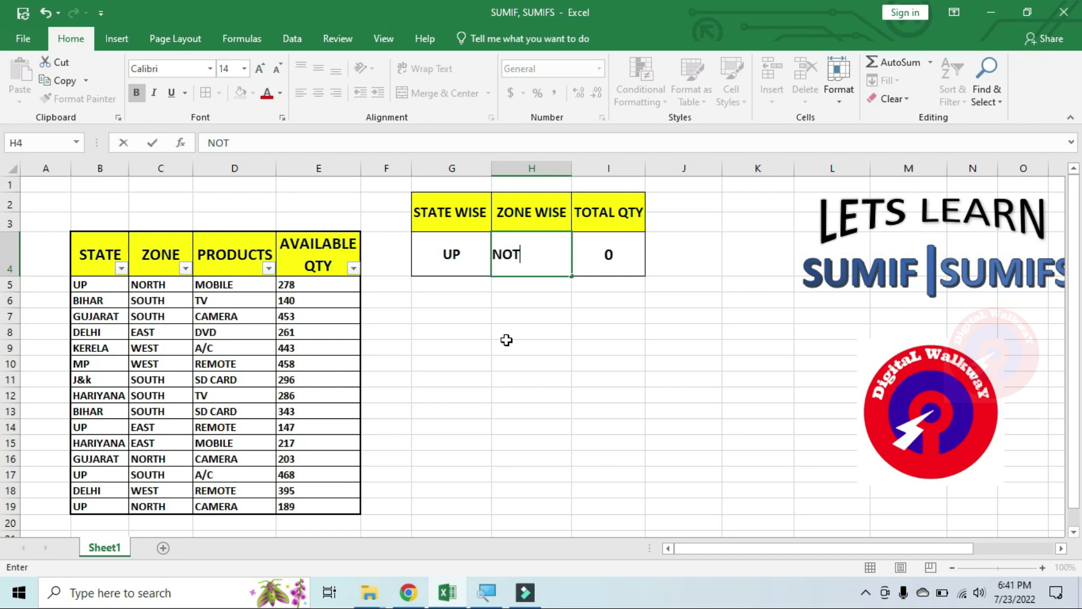
type("TH")
key("Tab")
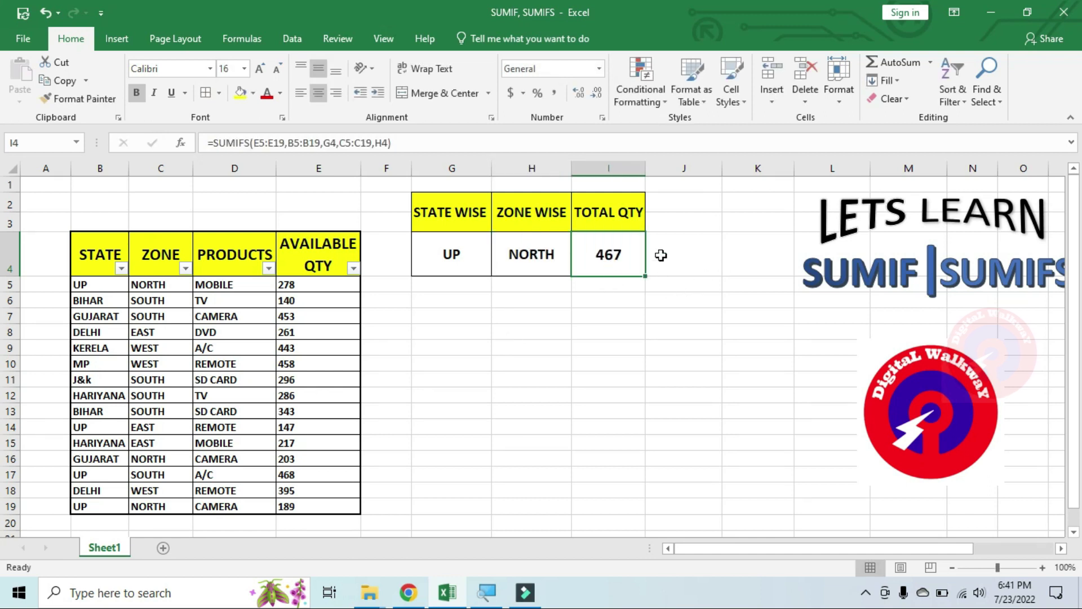
Filter the product table to show only UP in the State column and NORTH in the Zone column.
left_click(626, 251)
left_click(176, 404)
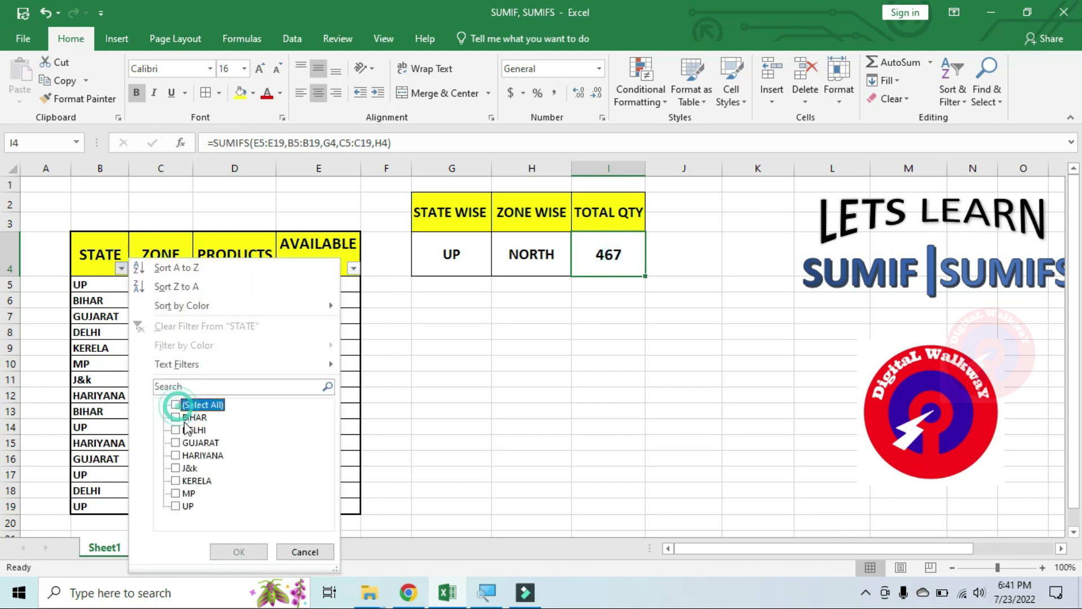
left_click(176, 506)
left_click(238, 551)
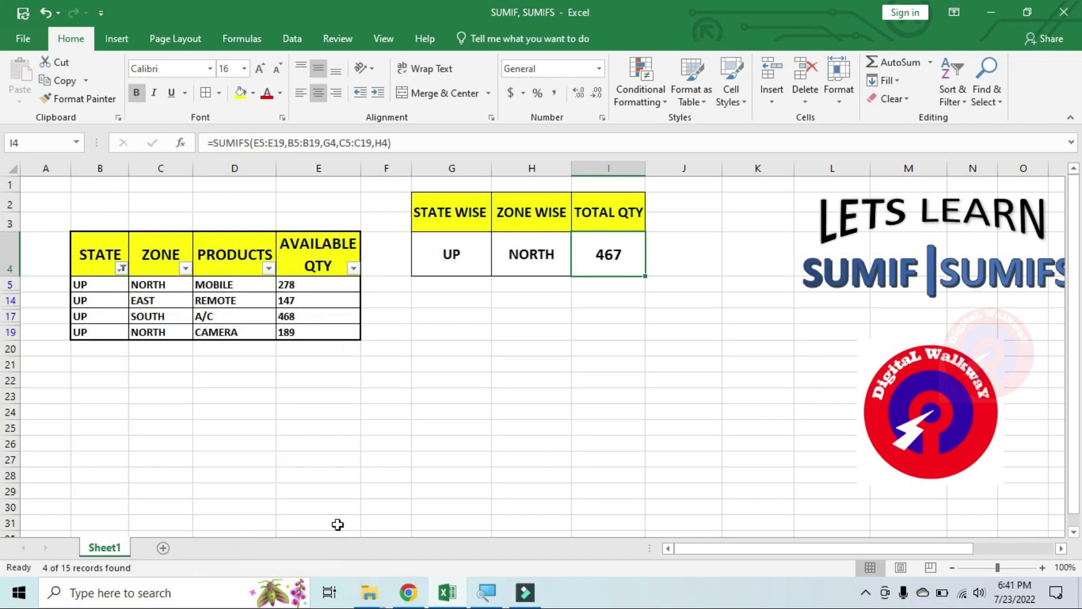
left_click(185, 268)
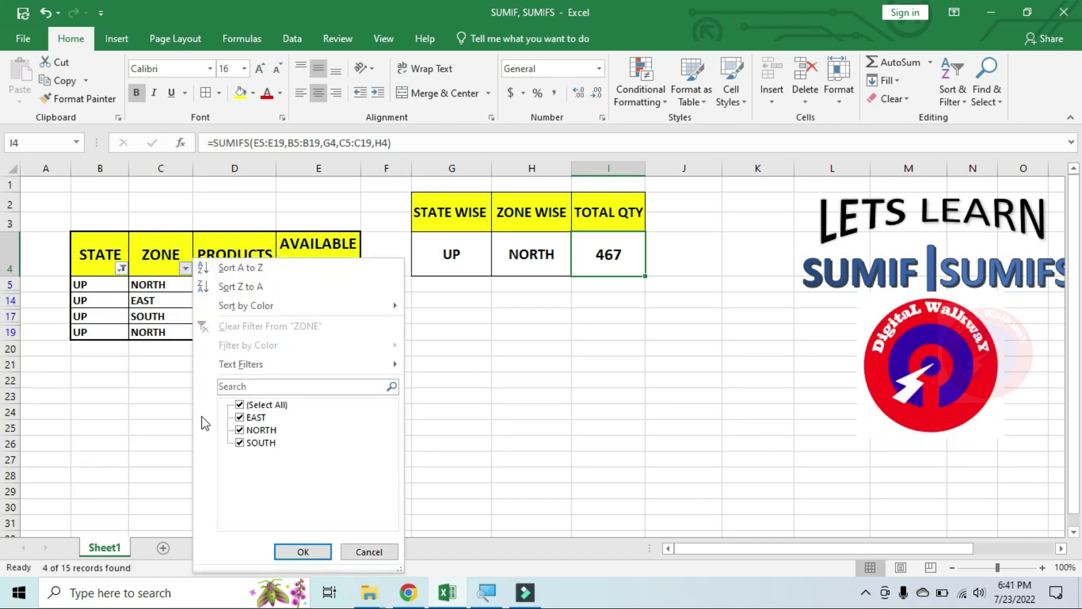
left_click(239, 405)
left_click(240, 429)
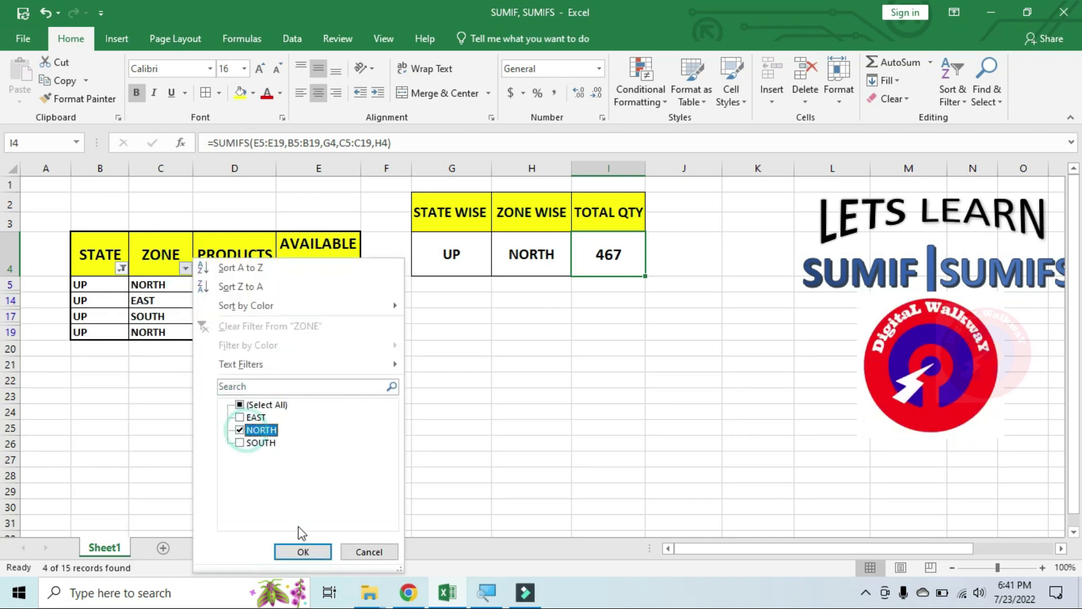
left_click(304, 551)
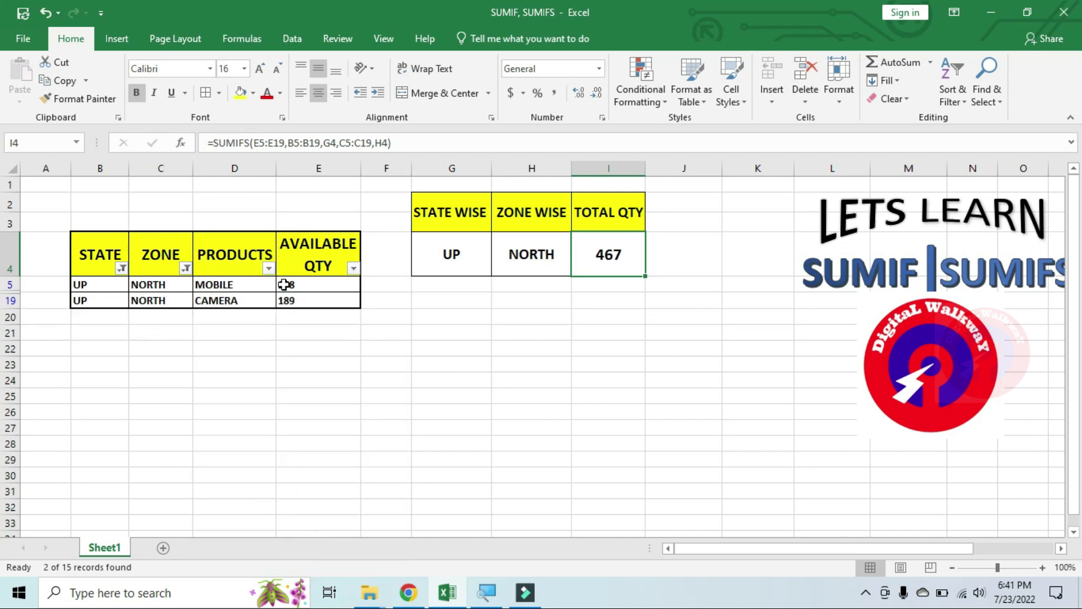
Select the visible quantities in column E to check their sum against the SUMIFS total in I4.
left_click(289, 283)
left_click_drag(293, 297, 338, 304)
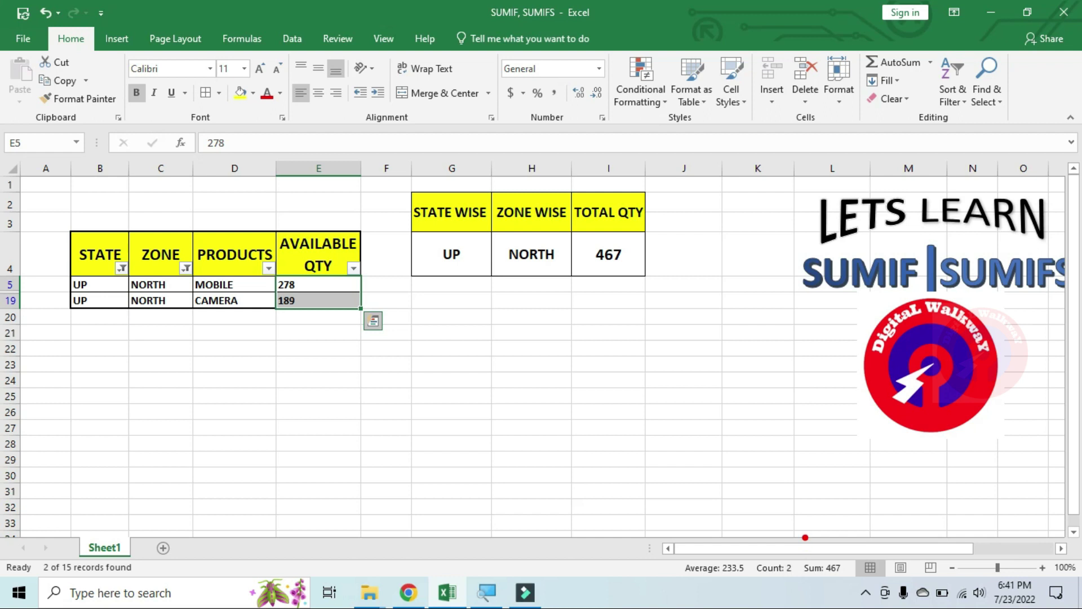
mouse_move(796, 535)
left_mouse_down()
mouse_move(818, 580)
mouse_move(863, 593)
left_mouse_up()
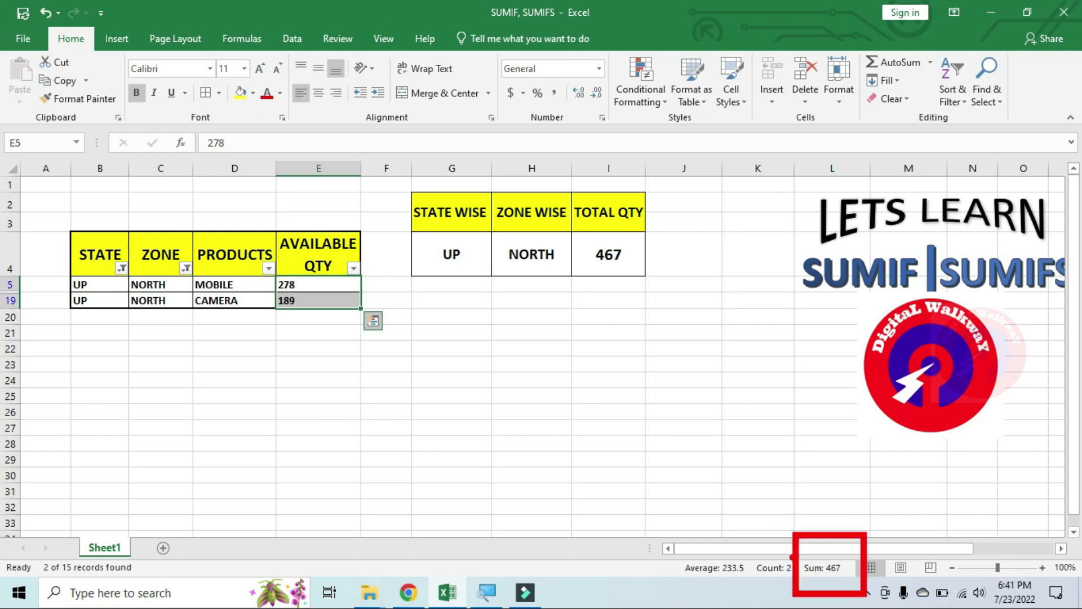
left_click_drag(573, 238, 659, 298)
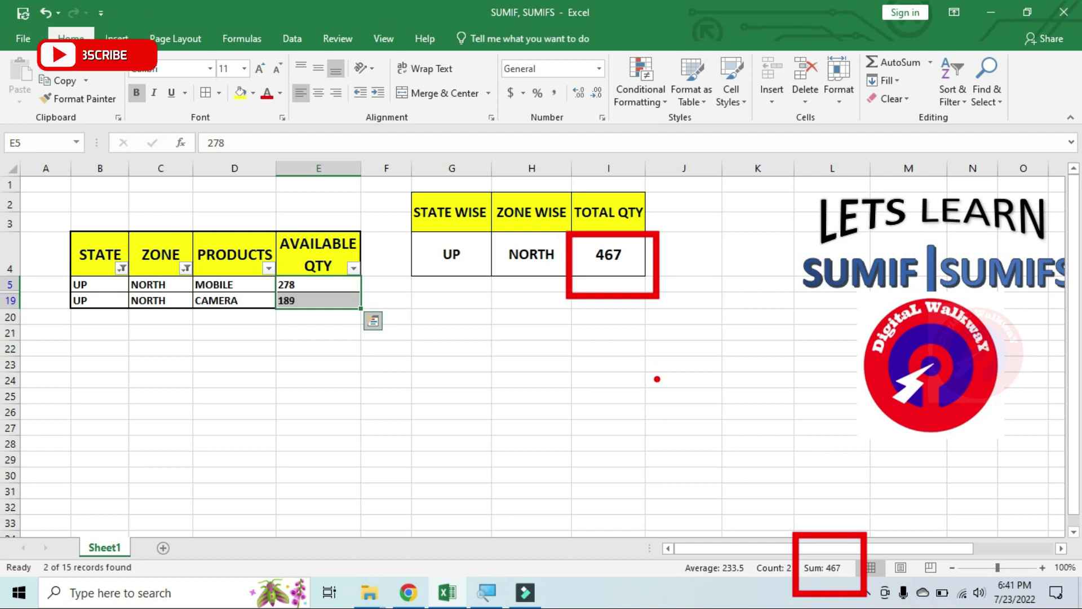
Change the state criterion in G4 to GUJARAT.
left_click(471, 251)
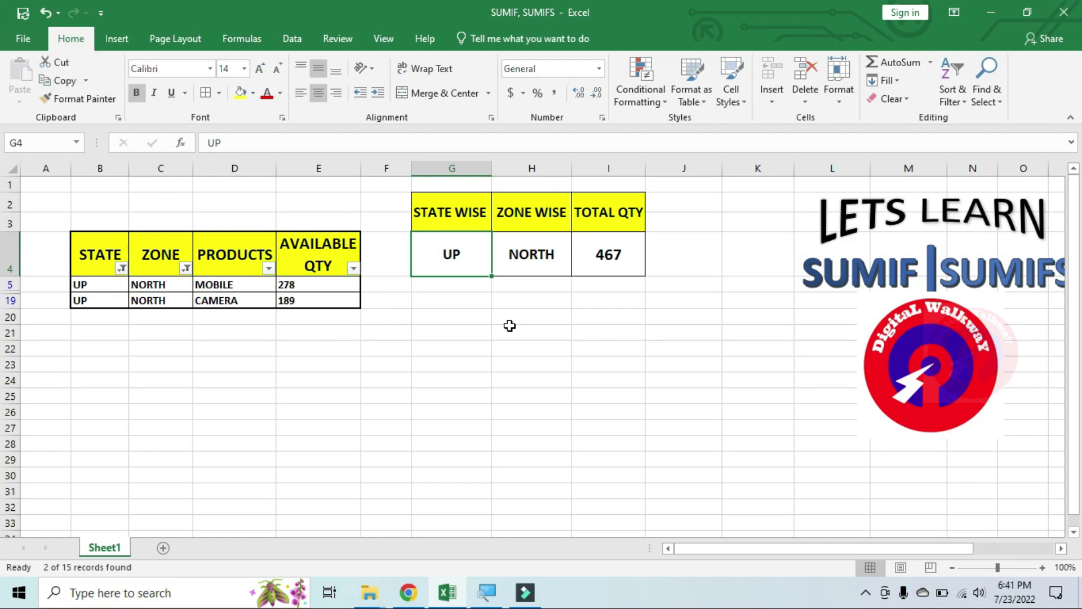
type("GUJARAT")
key("Tab")
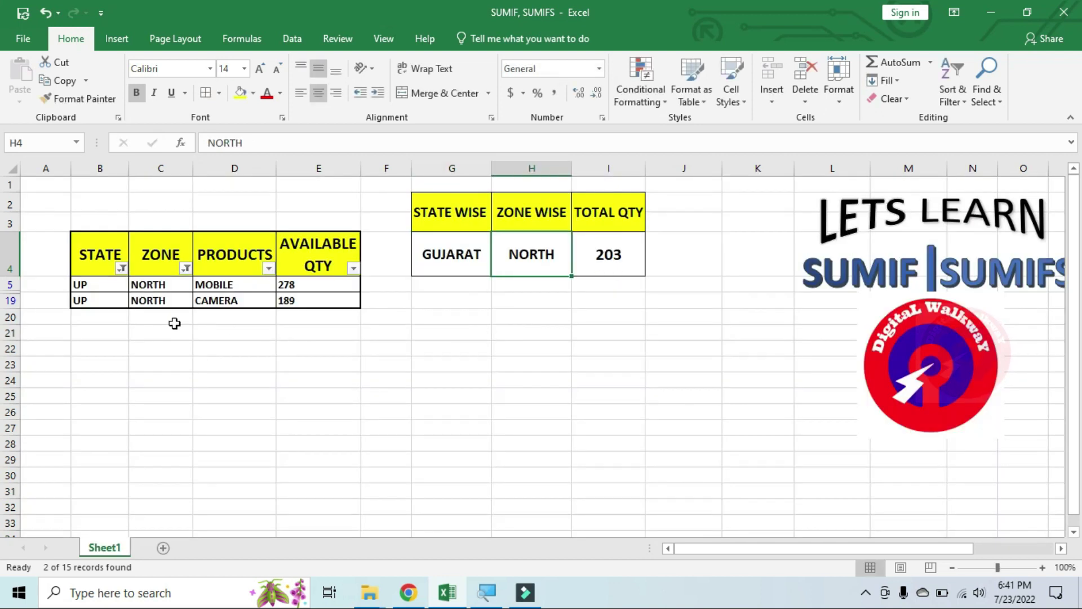
left_click(122, 268)
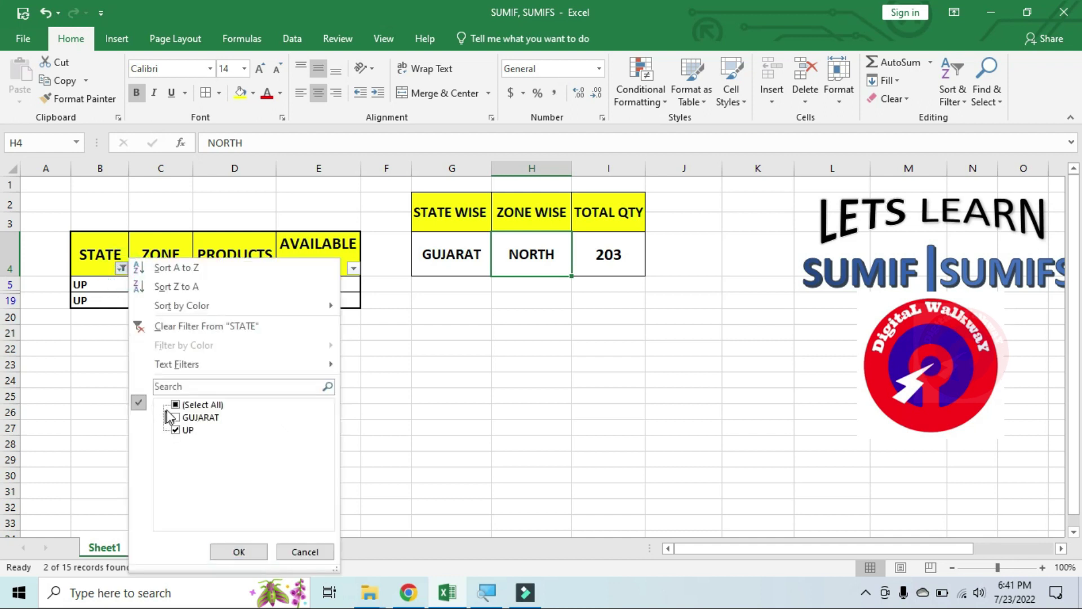
left_click(176, 429)
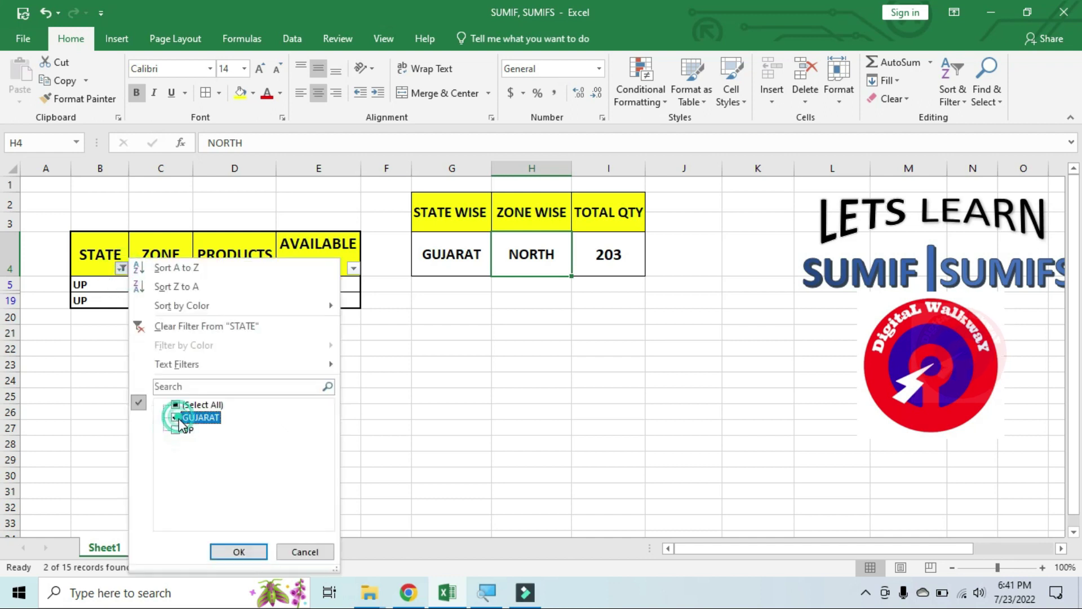
left_click(428, 441)
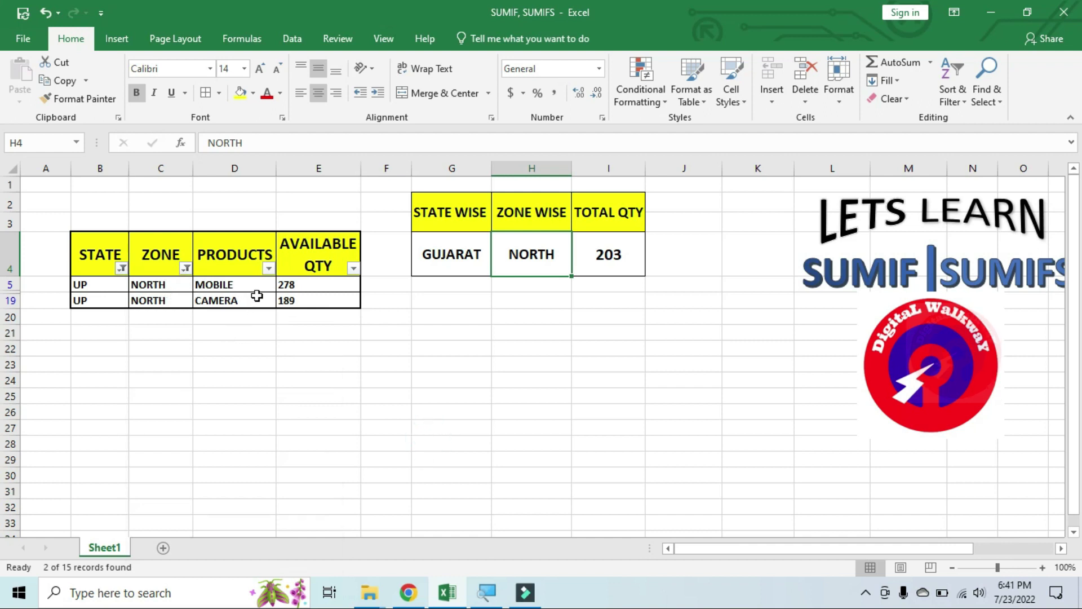
left_click(186, 268)
left_click(186, 268)
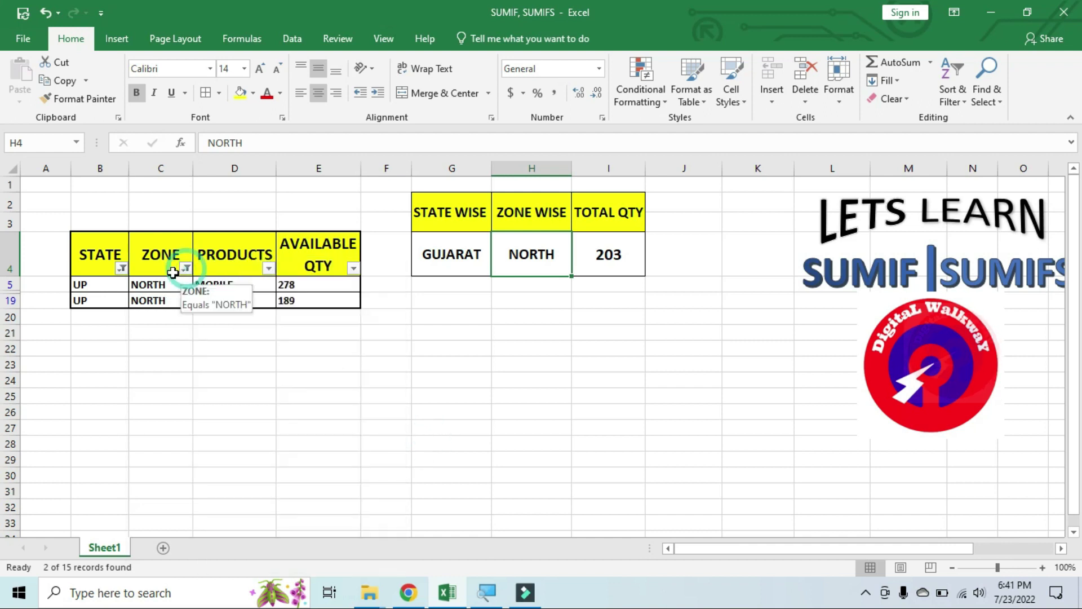
left_click_drag(302, 286, 302, 299)
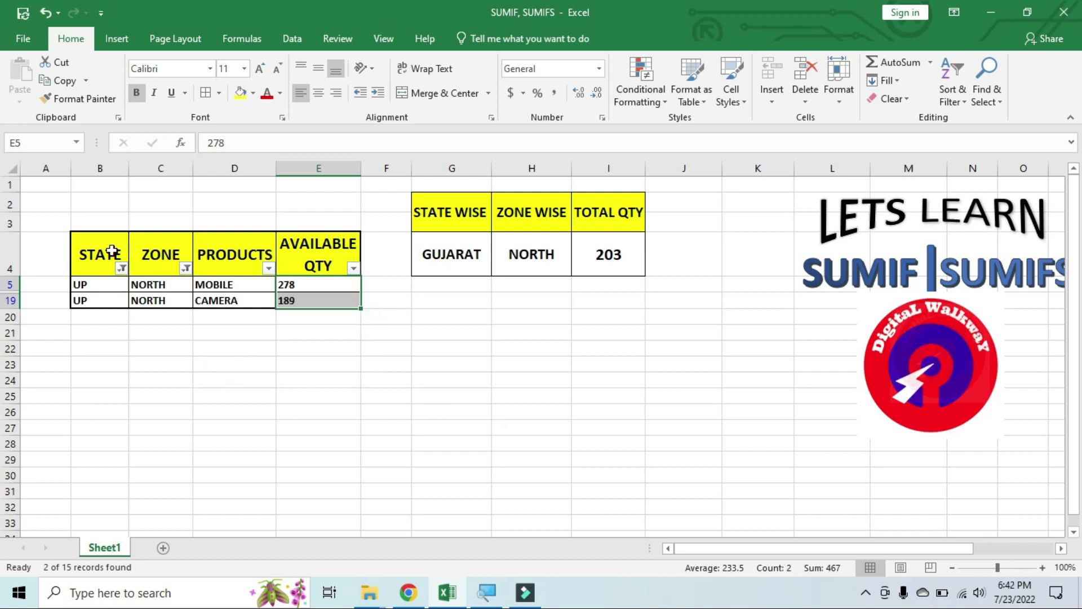
Filter the State column to show only GUJARAT and compare the remaining quantity in column E with the SUMIFS total in I4.
left_click(122, 268)
left_click(175, 430)
left_click(175, 417)
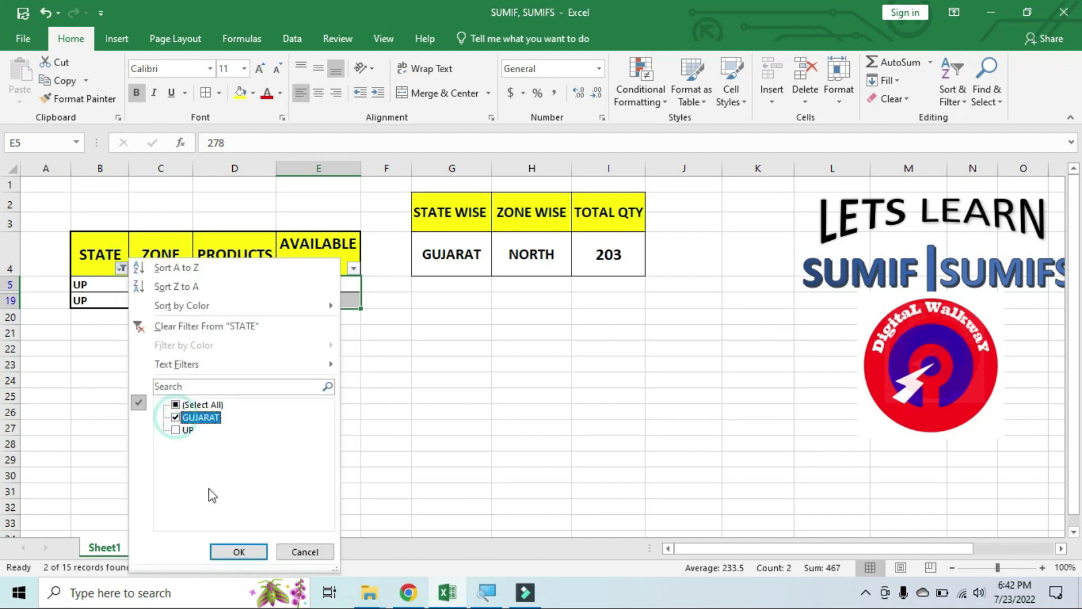
left_click(261, 554)
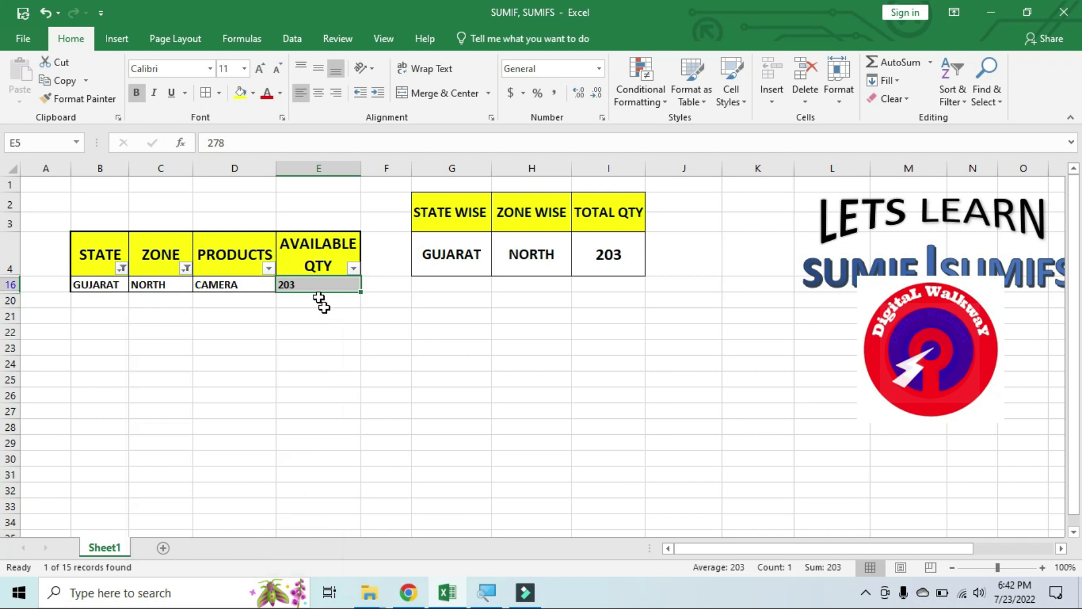
left_click(316, 286)
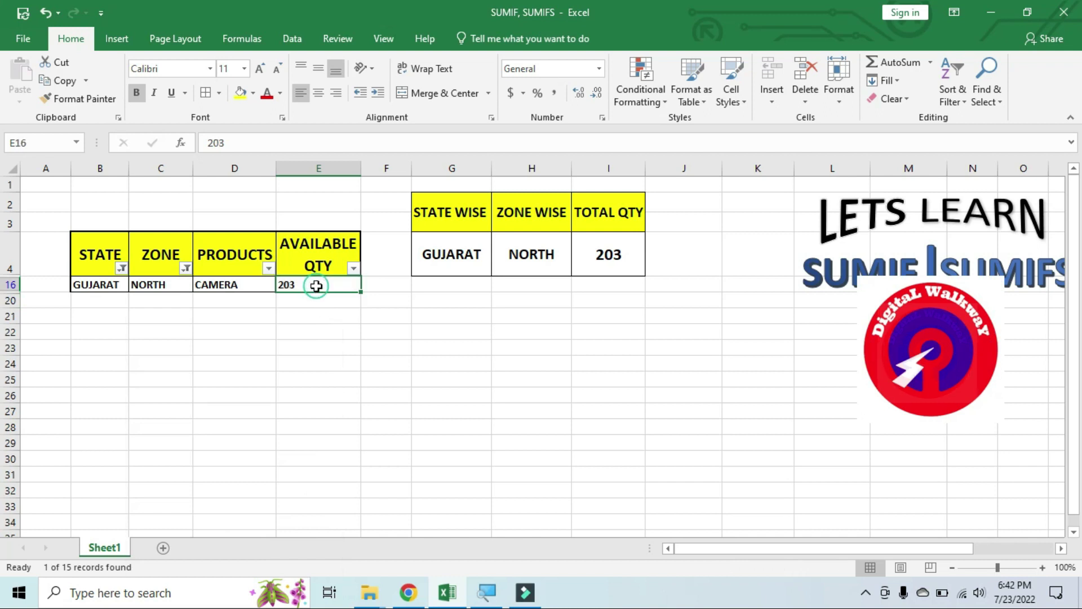
left_click(606, 260)
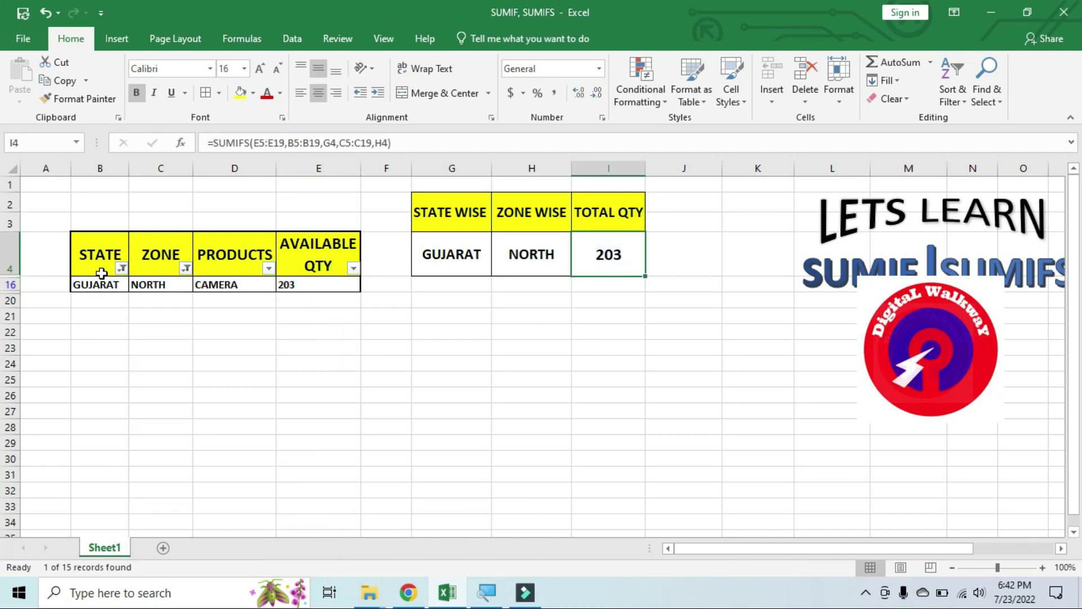
Reset the State and Zone column filters to show all rows of the product table.
left_click(120, 268)
left_click(175, 405)
left_click(239, 551)
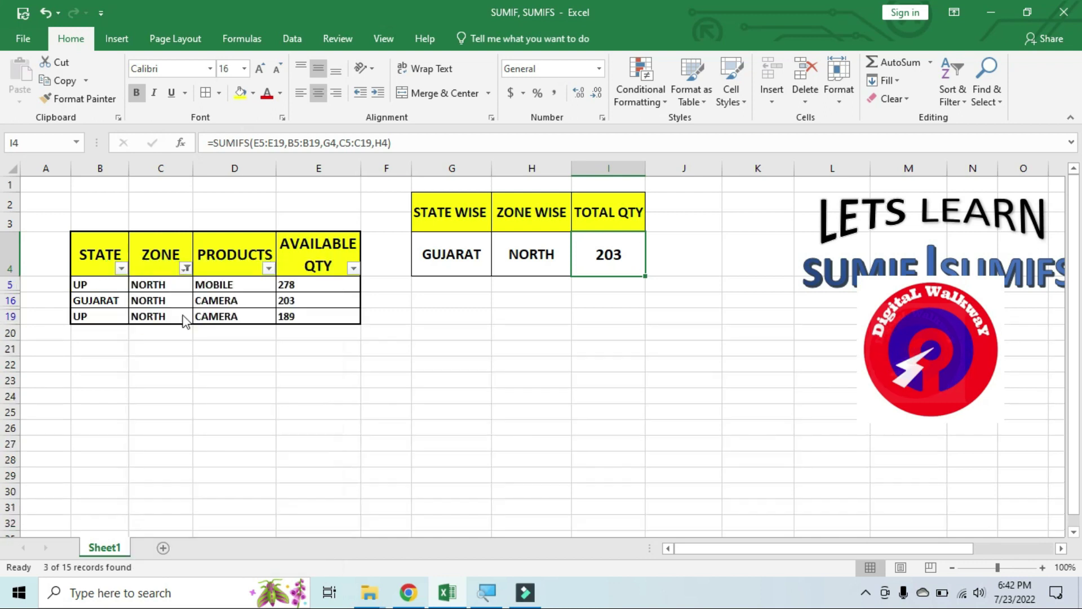
left_click(185, 268)
left_click(240, 404)
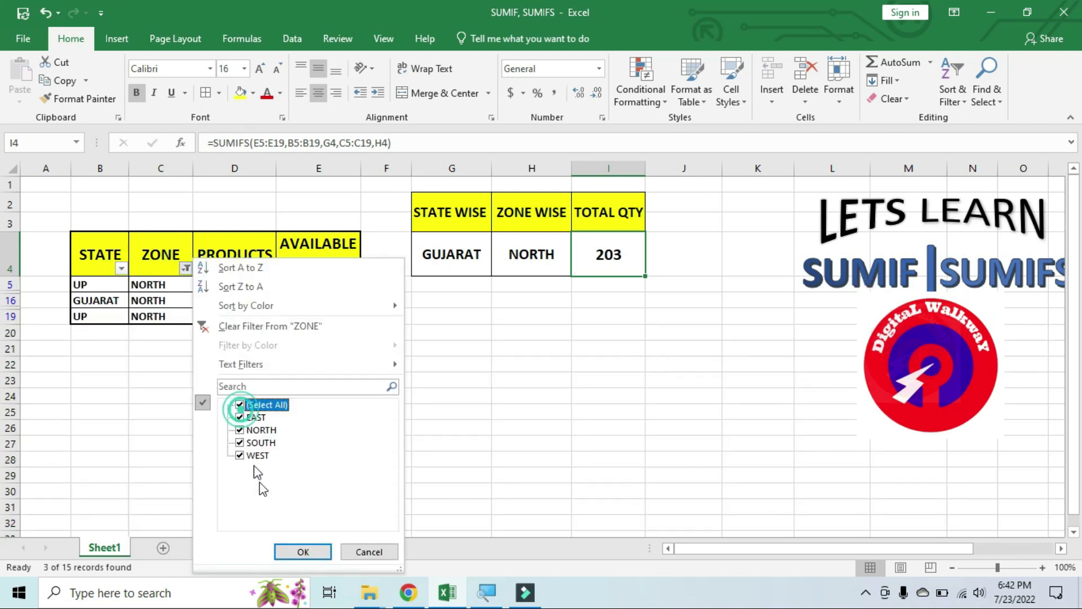
left_click(299, 551)
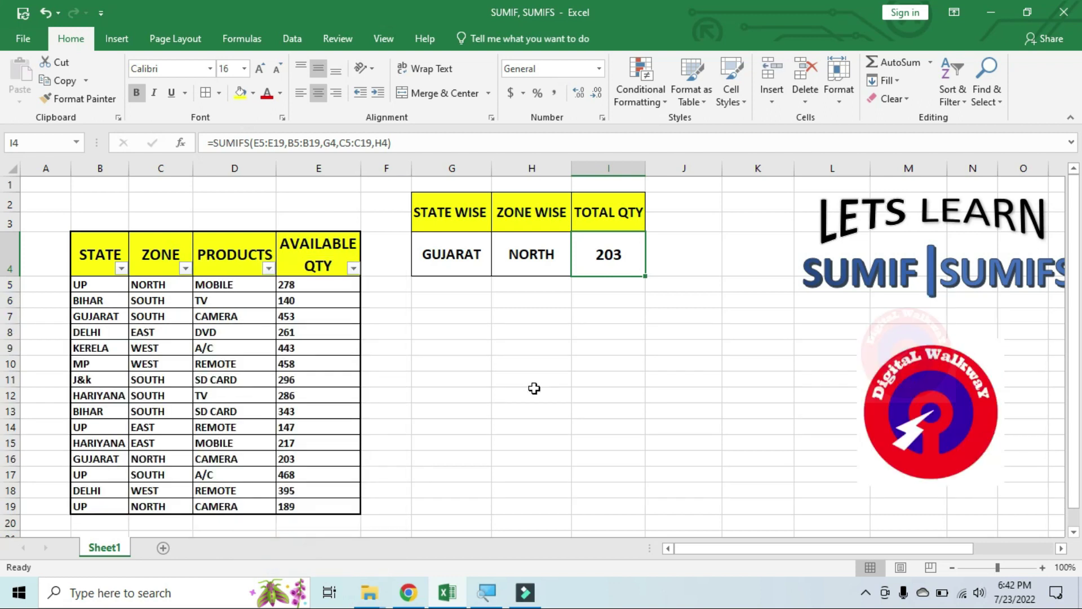
Set the state criterion in G4 to DELHI and the zone criterion in H4 to EAST.
left_click(461, 252)
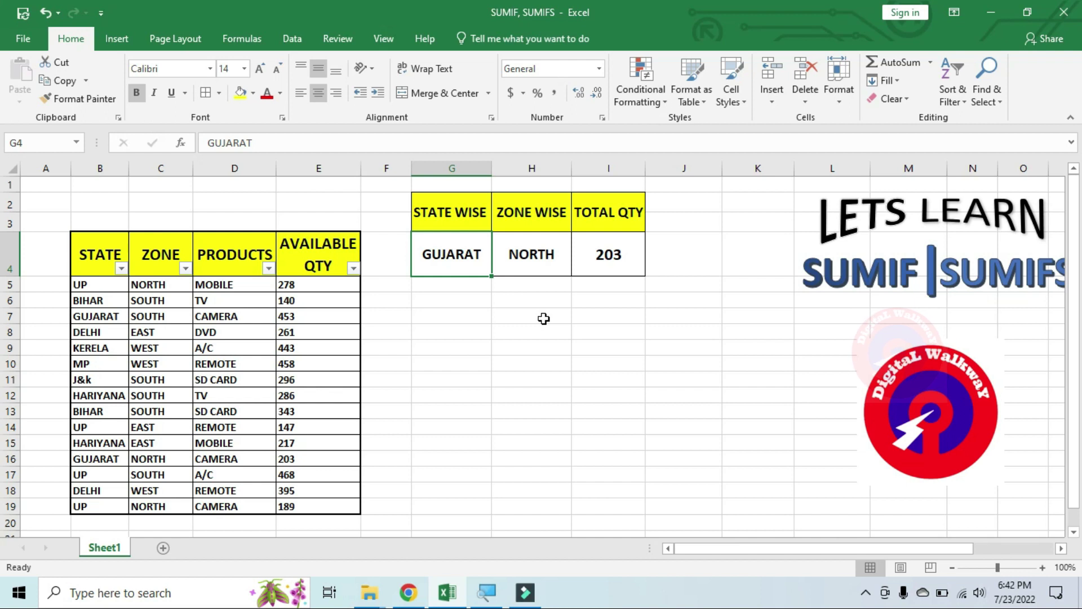
type("DELHI")
key("Tab")
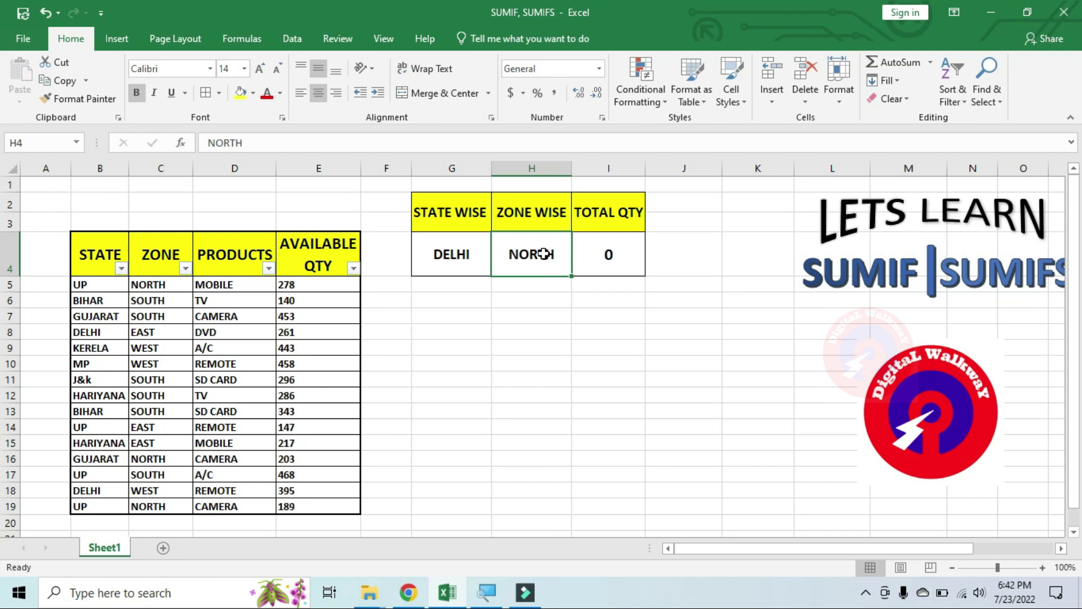
type("EAST")
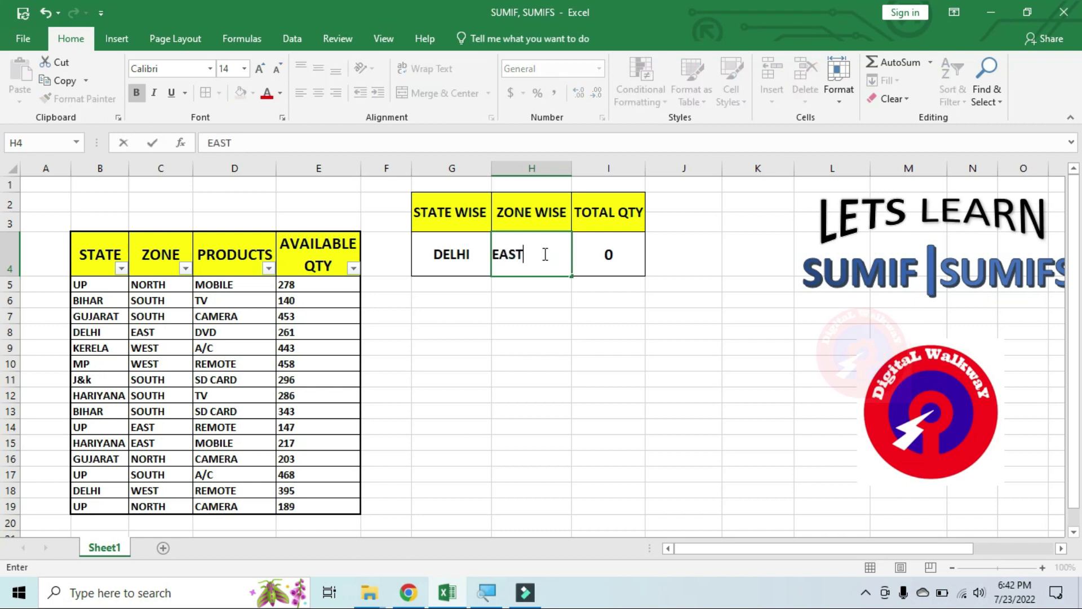
key("Tab")
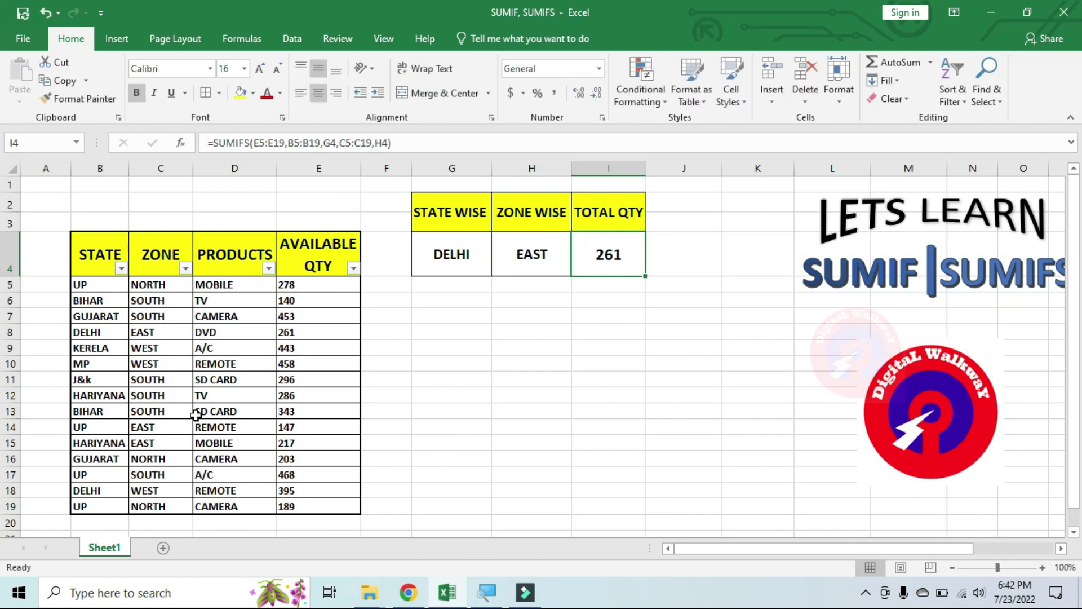
Filter the product table to show only DELHI in the State column.
left_click(121, 268)
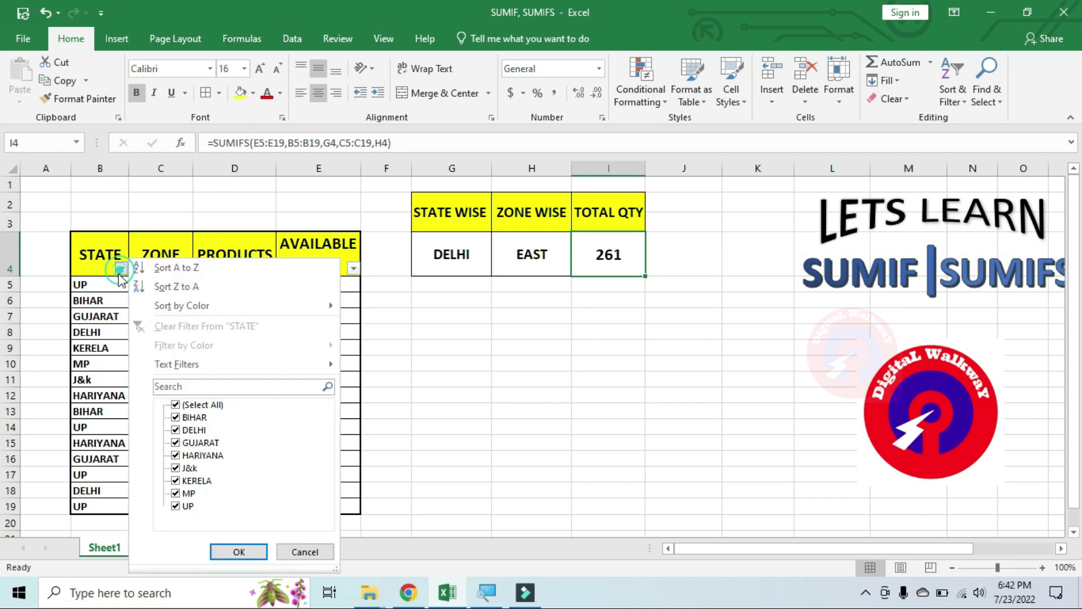
left_click(175, 404)
left_click(175, 430)
left_click(225, 551)
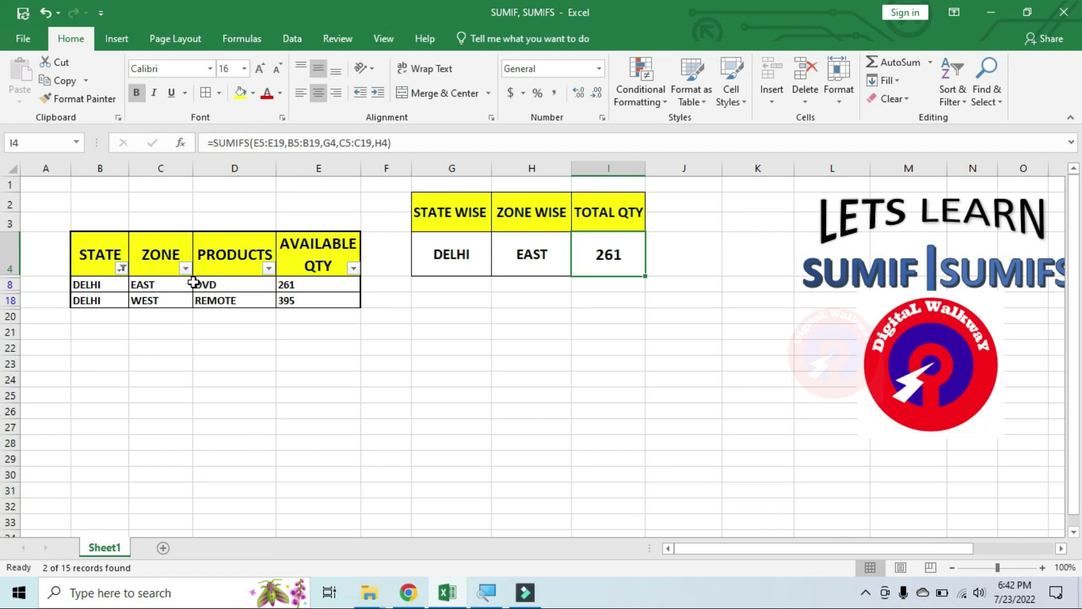
Compare the quantity in the DELHI row of the EAST zone with the SUMIFS total in I4.
left_click(95, 285)
left_click_drag(113, 288, 307, 285)
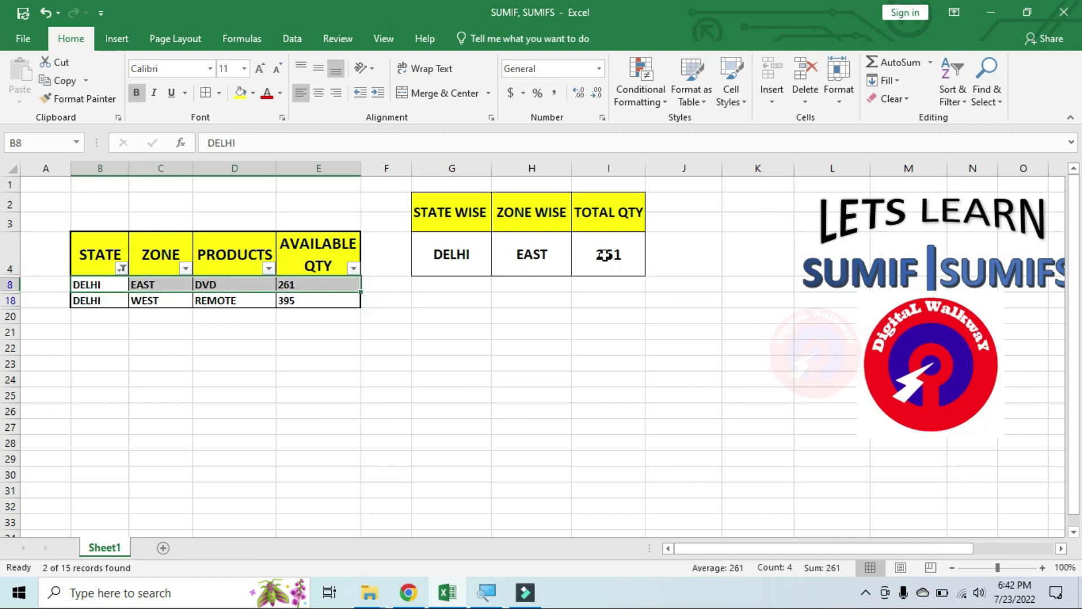
left_click(609, 267)
left_click(316, 290)
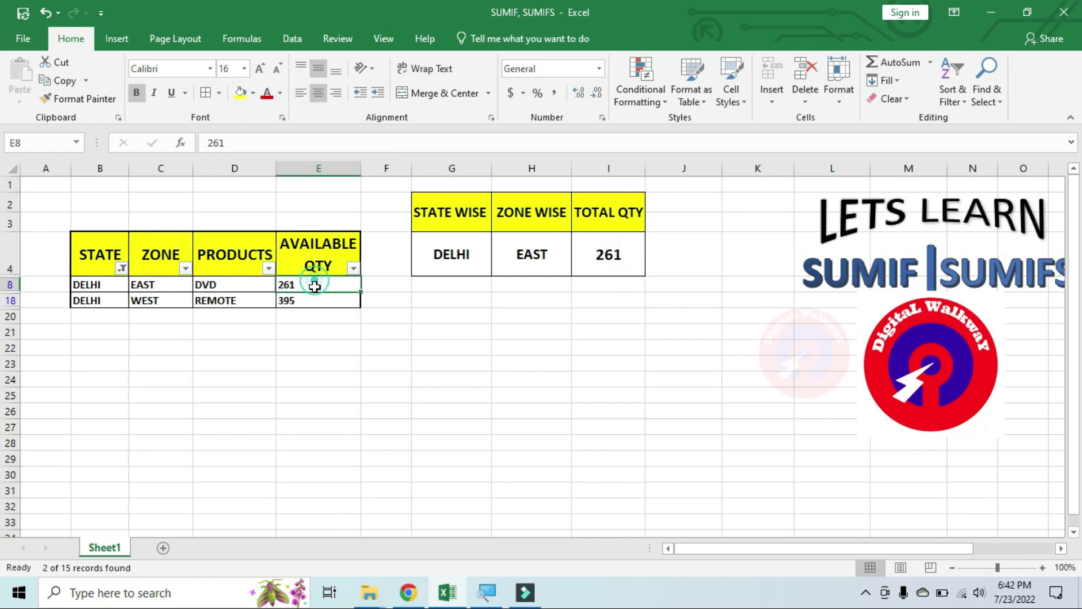
left_click(616, 250)
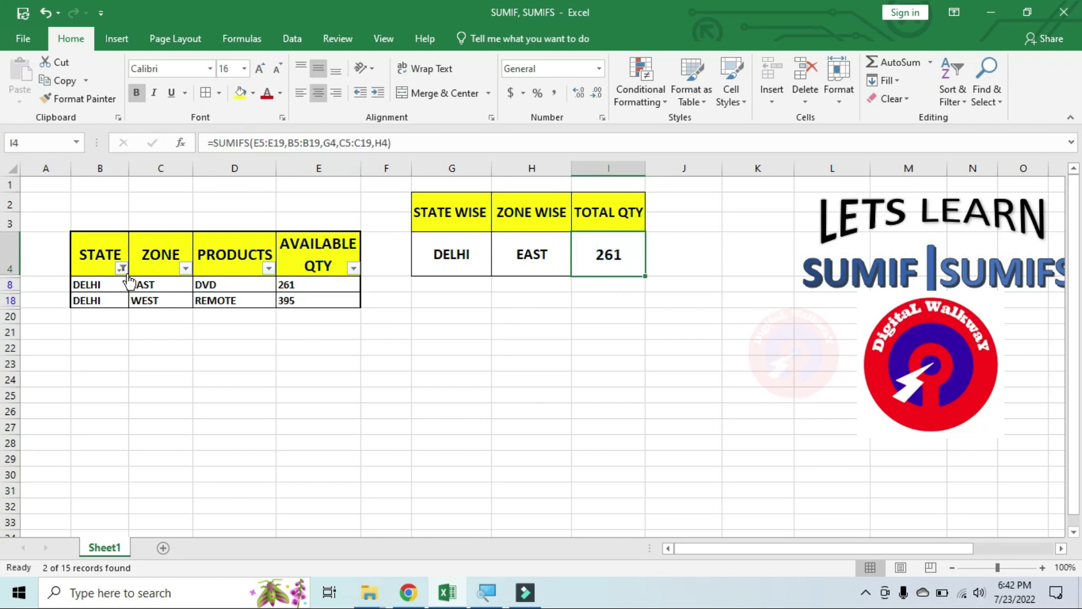
Reset the State column filter to show all states and move the selection to empty cell H11.
left_click(122, 268)
left_click(176, 405)
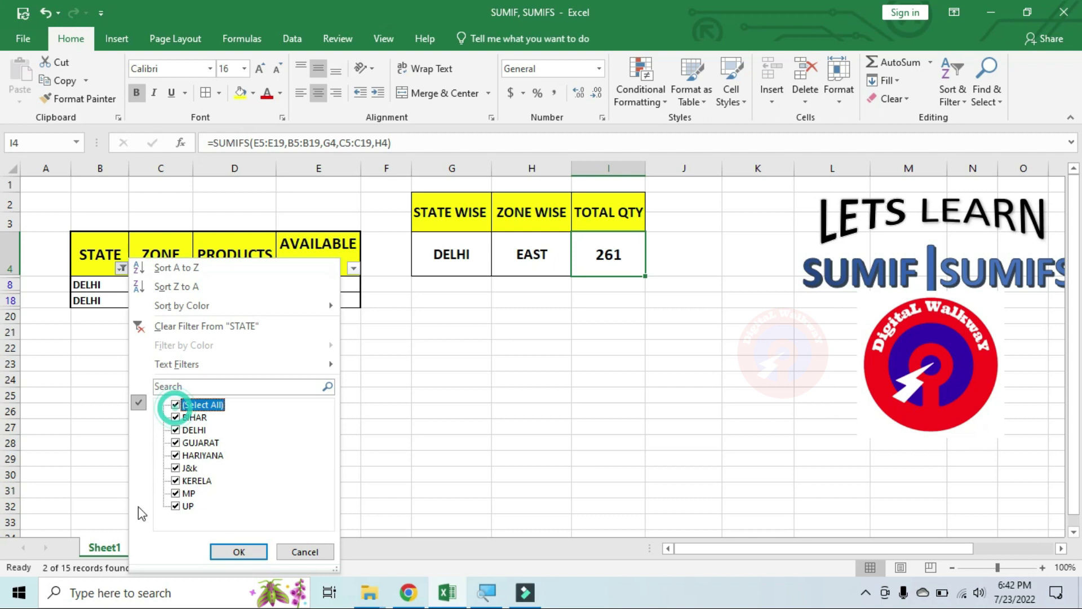
left_click(239, 552)
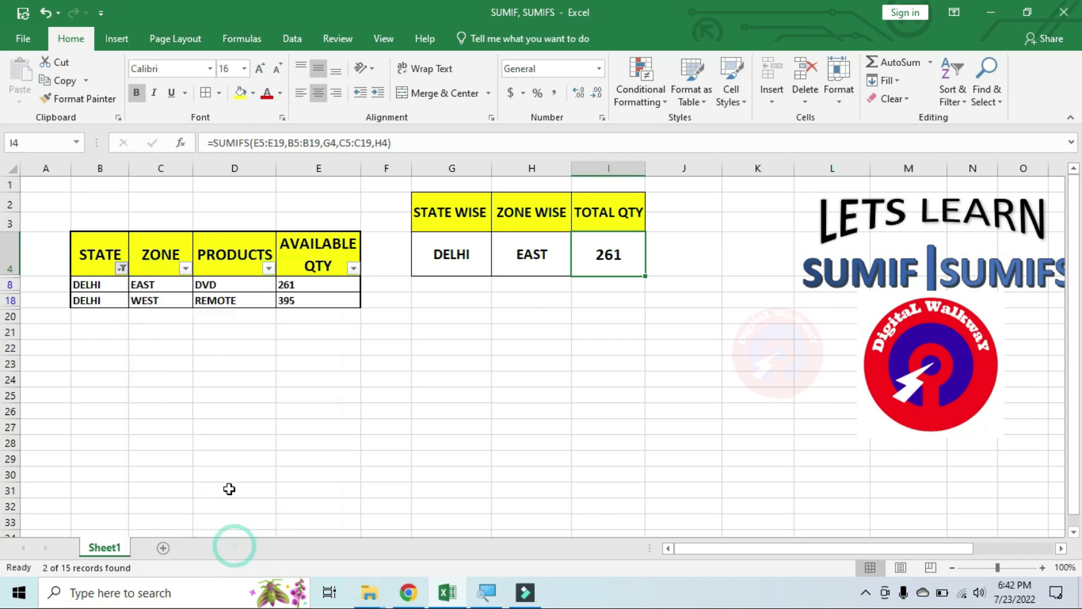
left_click(534, 376)
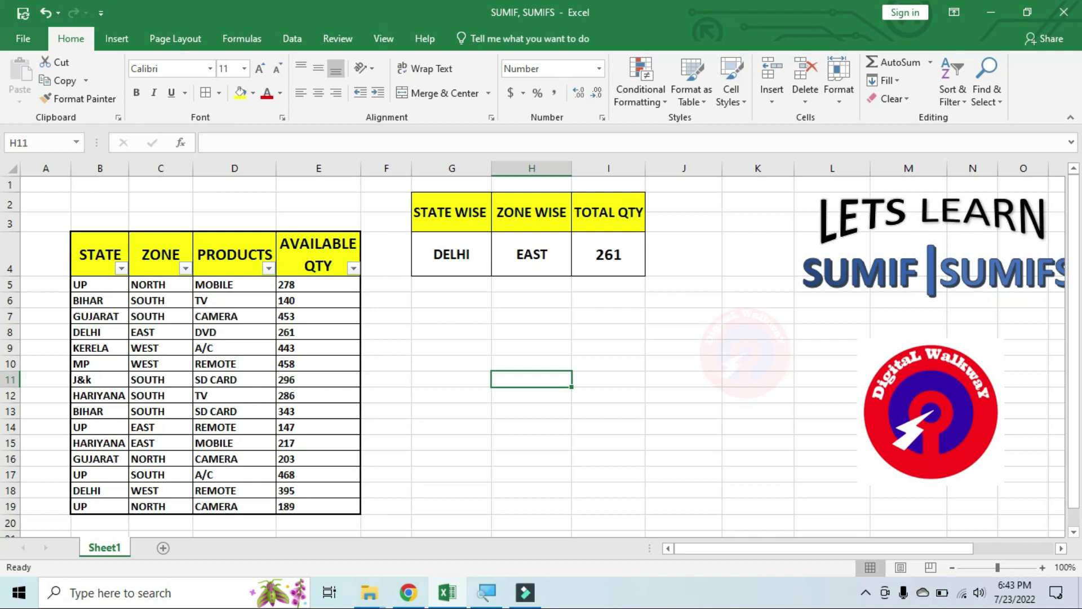
left_click(607, 603)
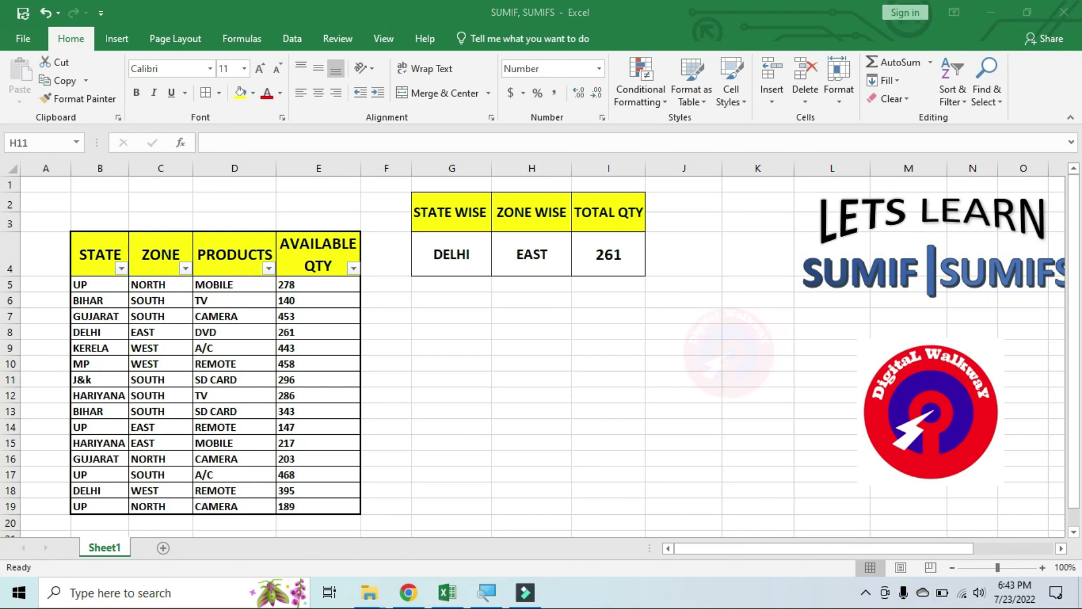